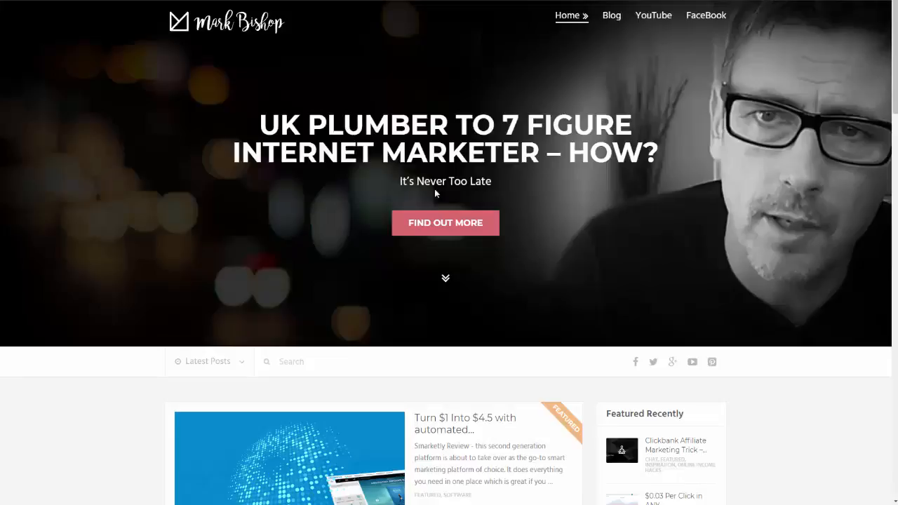
Open the Blooom plugin in the blog's WordPress admin dashboard.
mouse_move(50, 1)
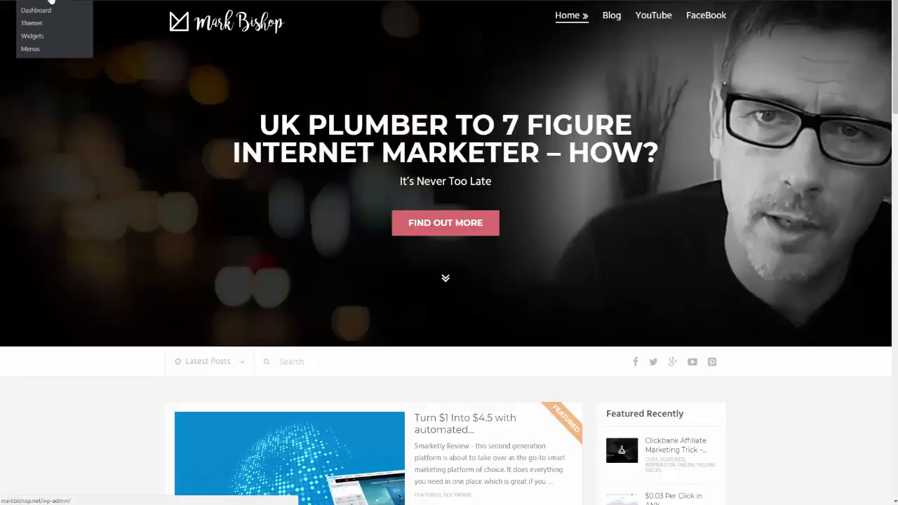
left_click(52, 2)
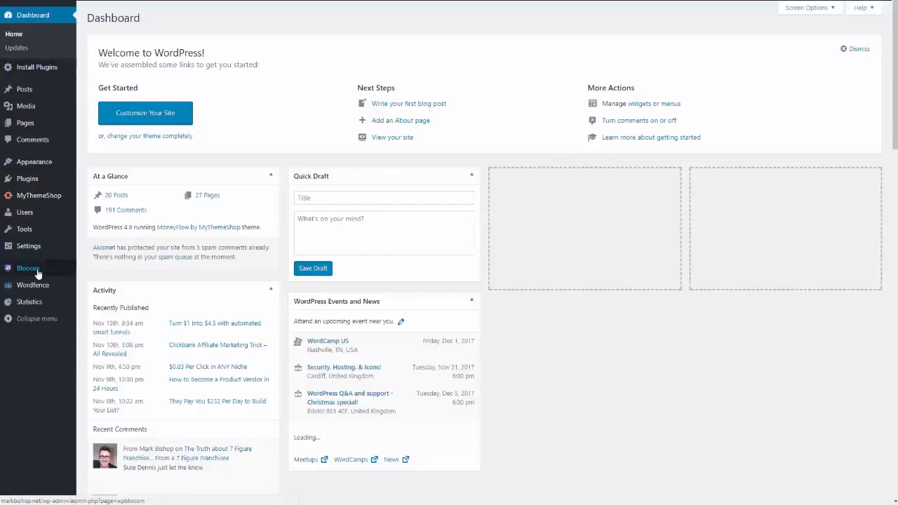
left_click(35, 271)
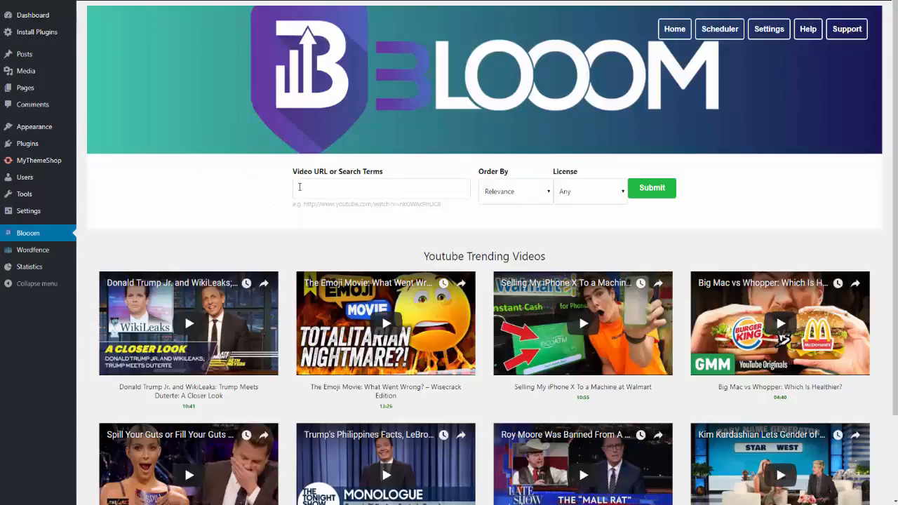
left_click(299, 186)
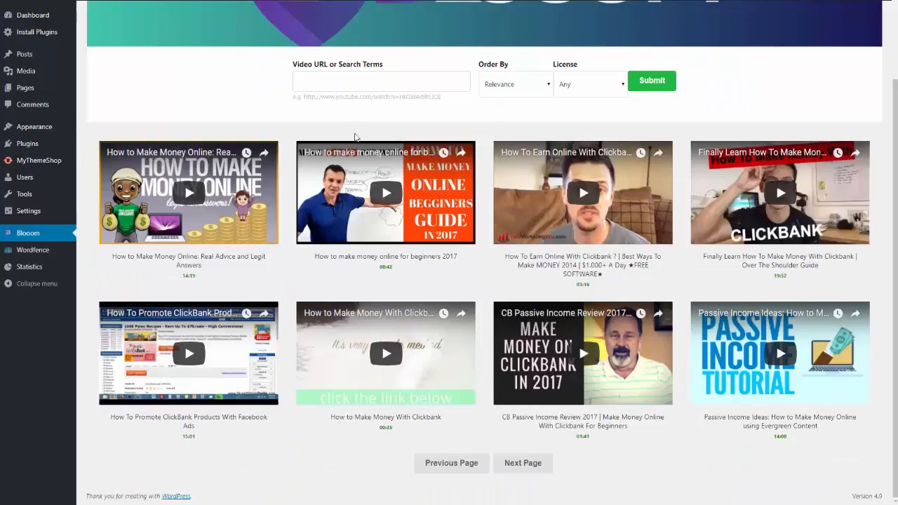
right_click(312, 82)
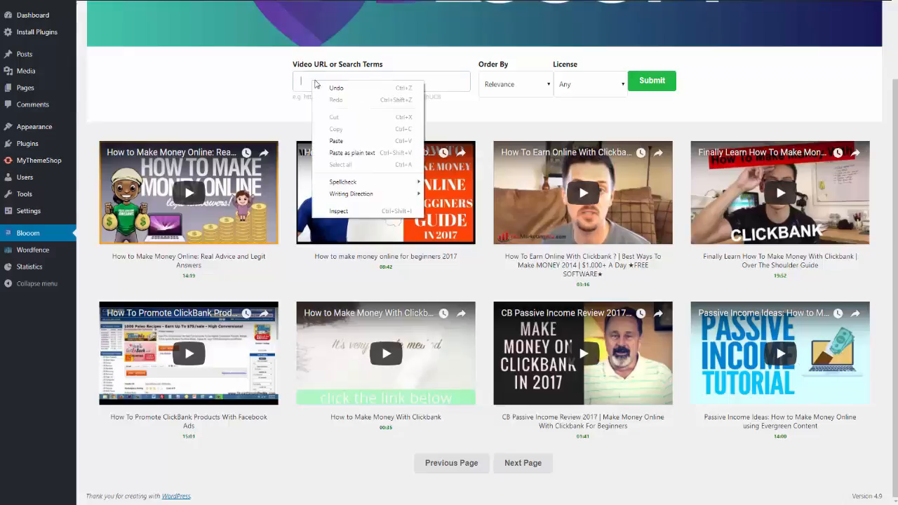
left_click(340, 143)
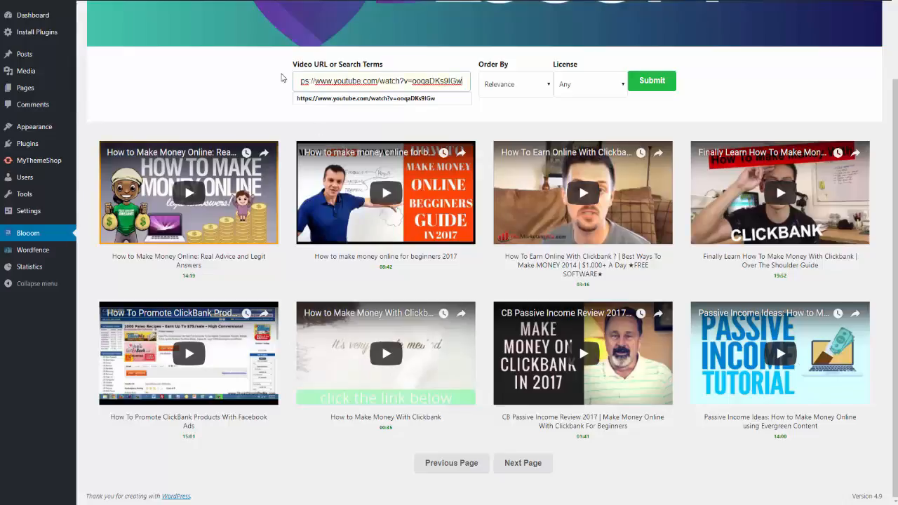
left_click(273, 84)
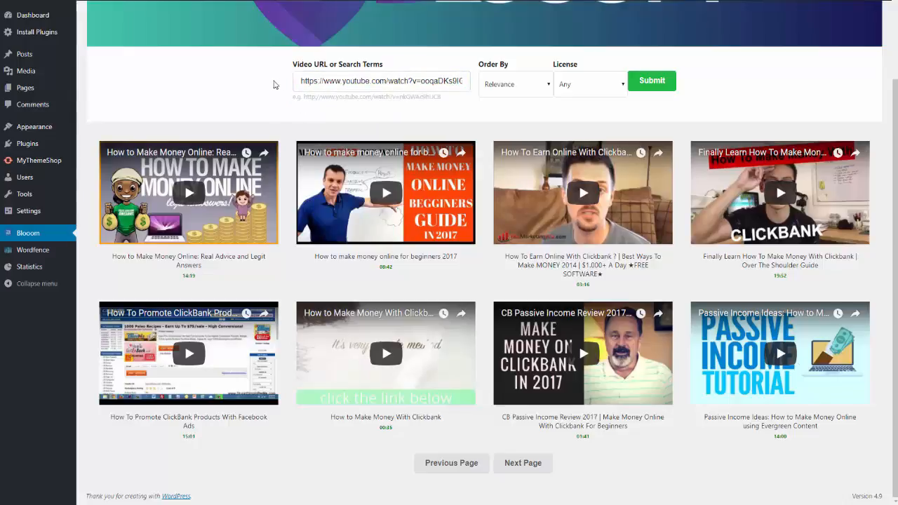
left_click(649, 84)
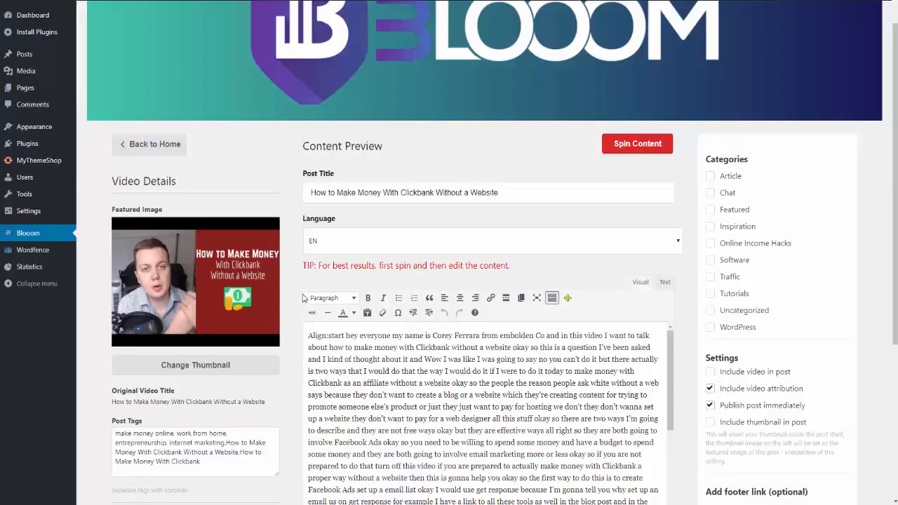
Copy the entire video transcript from the Content Preview editor.
scroll(311, 312, "down", 2)
scroll(345, 309, "down", 2)
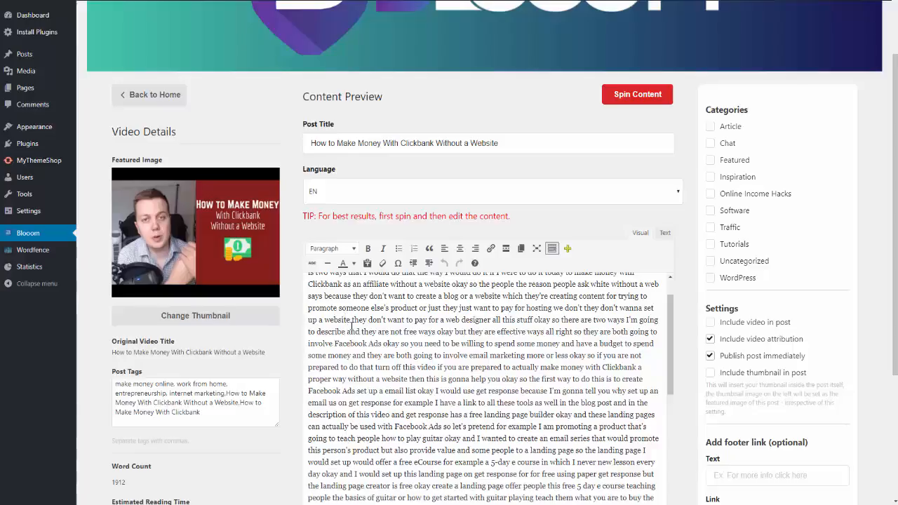
right_click(350, 323)
left_click(385, 412)
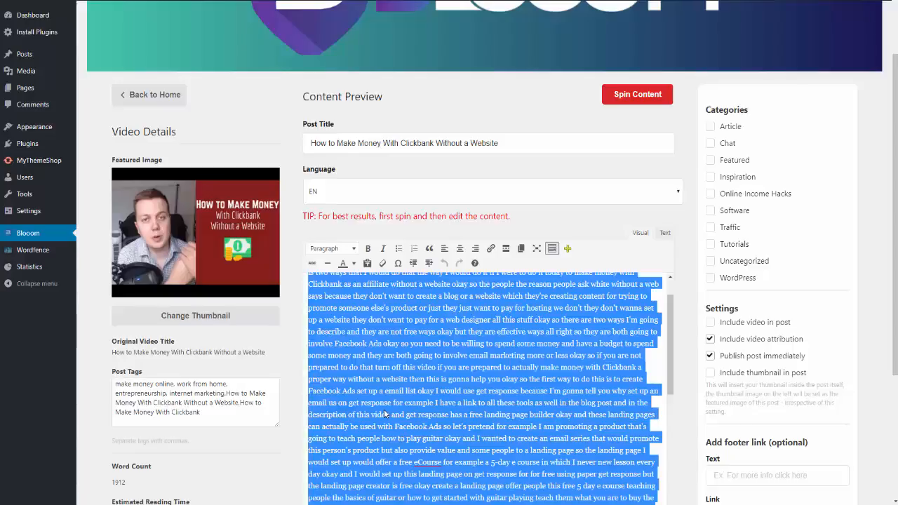
right_click(385, 361)
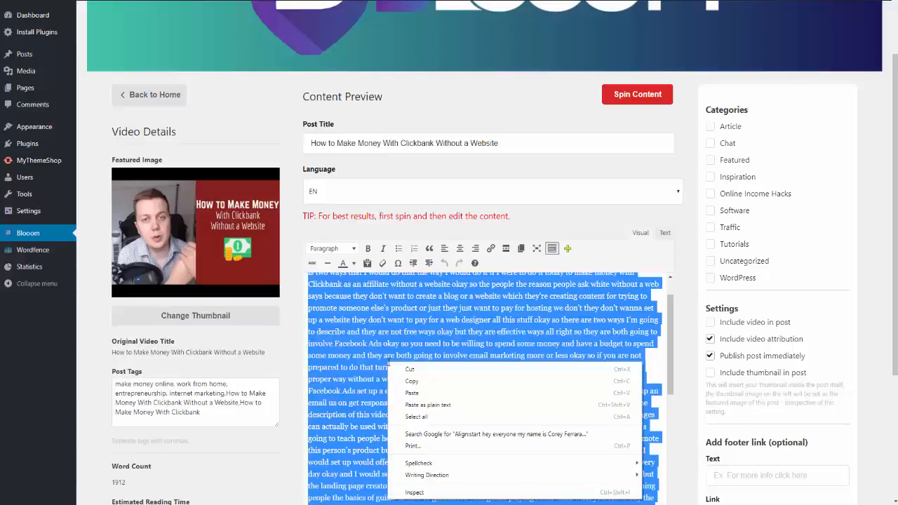
left_click(423, 384)
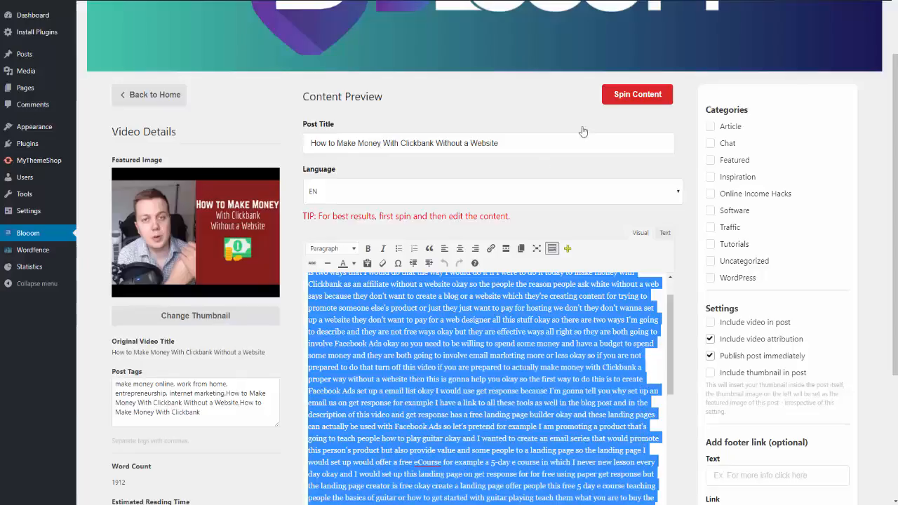
Switch to the Copyscape login page in another browser tab and log in with the saved account credentials.
key("ctrl+Tab")
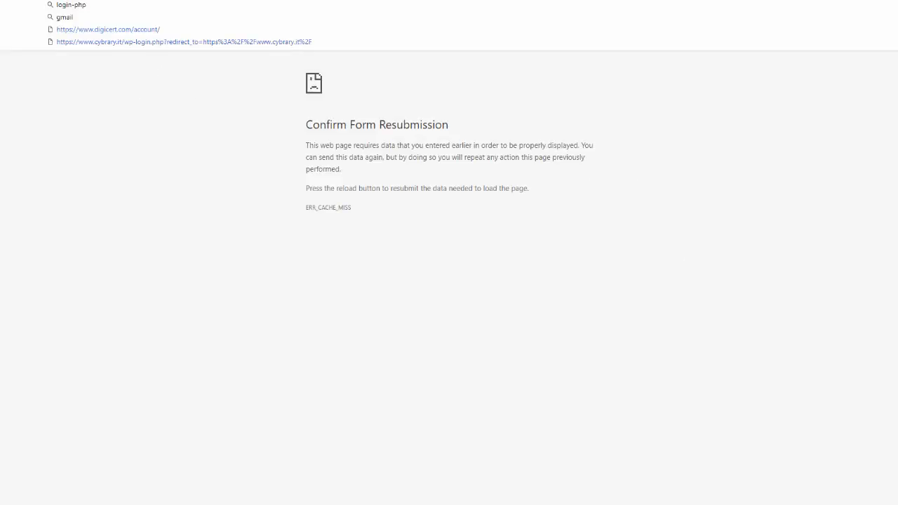
key("Return")
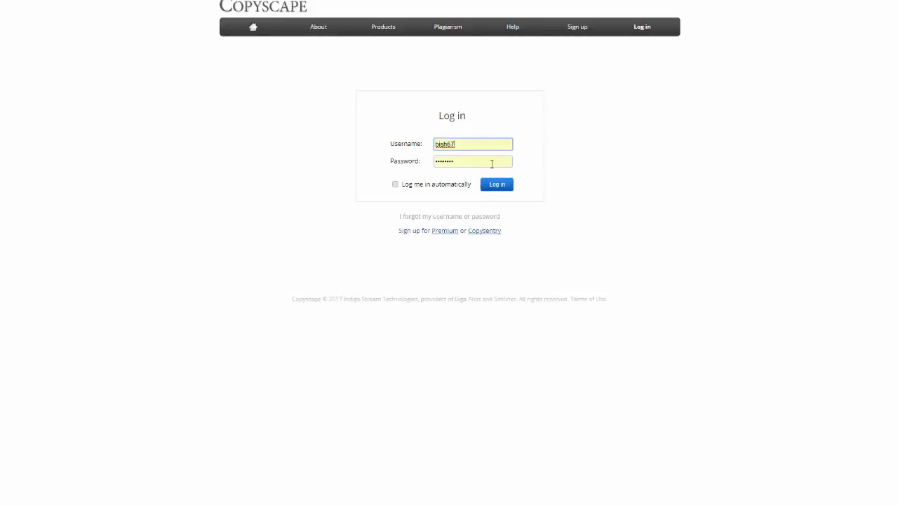
left_click(488, 185)
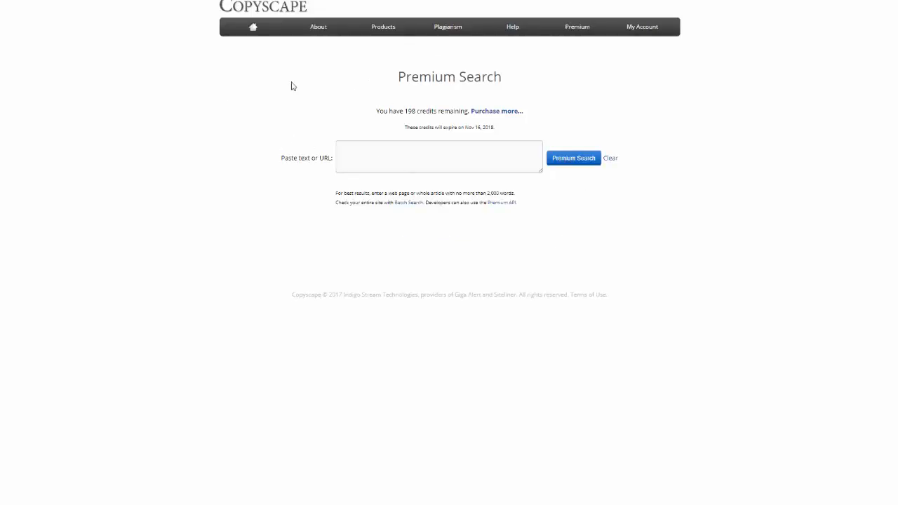
Paste the copied transcript as plain text into Copyscape's Premium Search and run the plagiarism check.
right_click(349, 150)
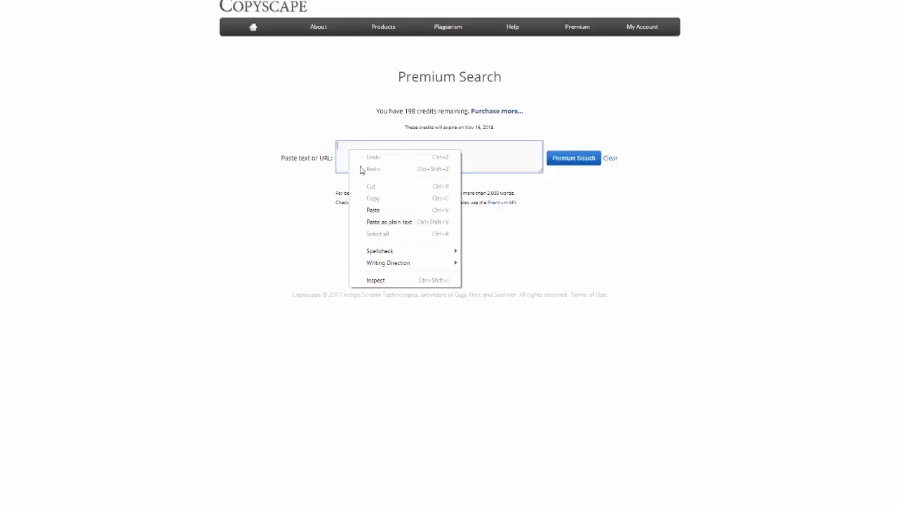
left_click(381, 223)
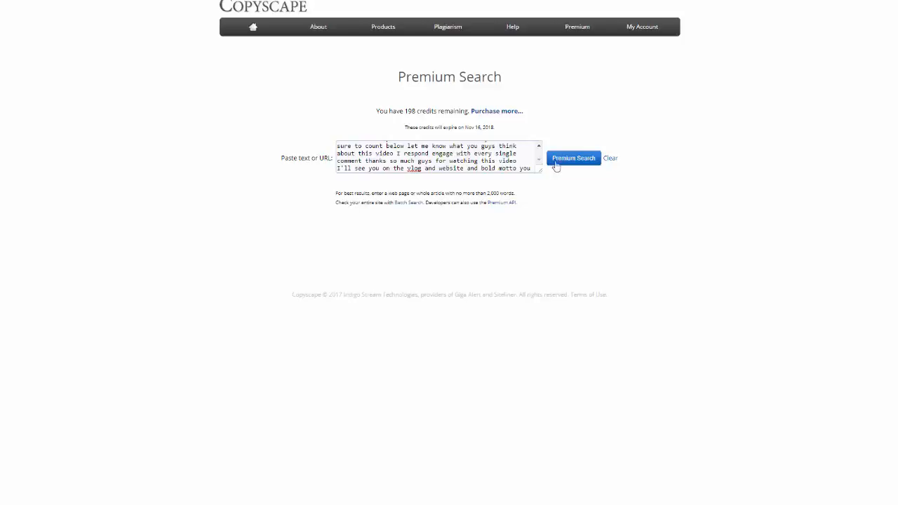
left_click(566, 160)
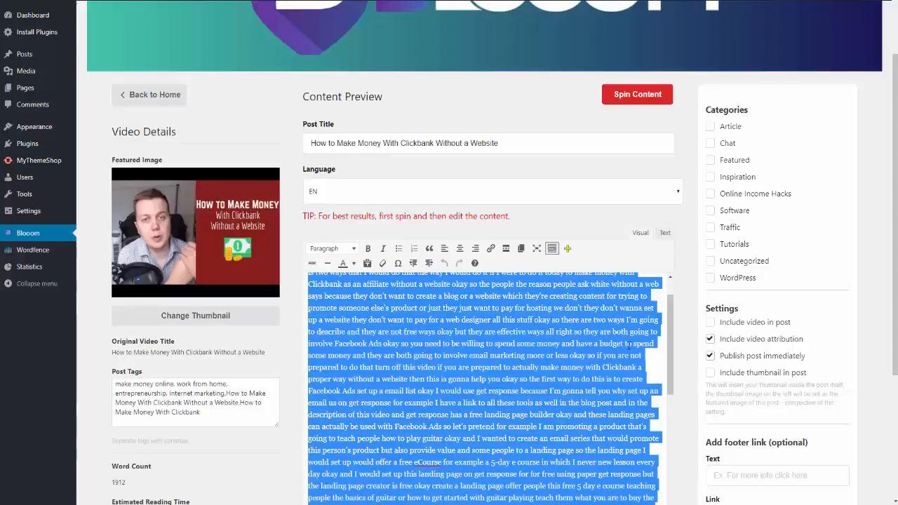
Back in the Blooom content preview, copy the full post title "How to Make Money With Clickbank Without a Website".
mouse_move(670, 333)
left_mouse_down()
mouse_move(673, 464)
mouse_move(677, 317)
mouse_move(668, 455)
mouse_move(669, 326)
left_mouse_up()
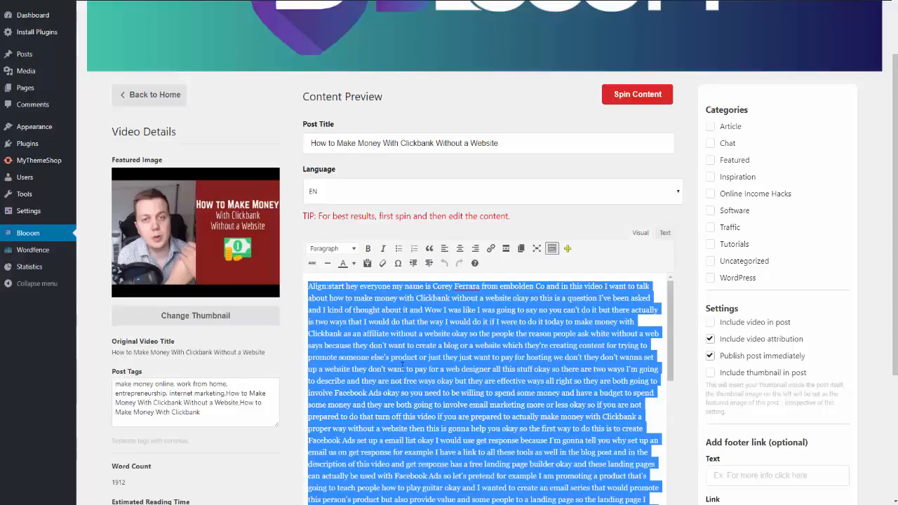
scroll(434, 186, "down", 1)
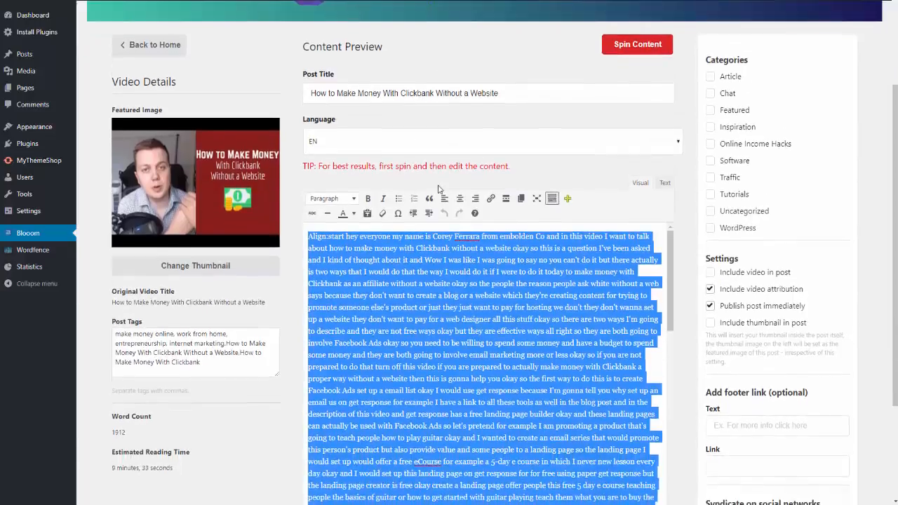
scroll(438, 188, "down", 1)
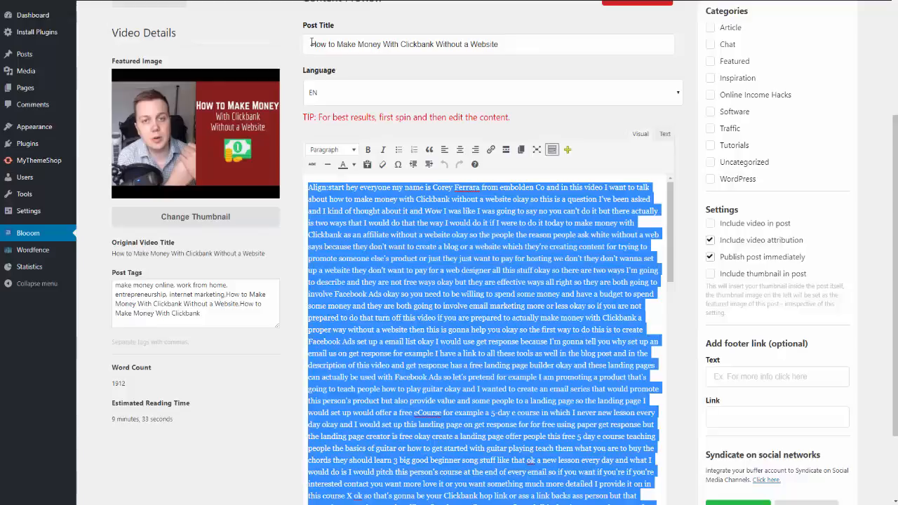
left_click_drag(311, 44, 501, 43)
key("ctrl+c")
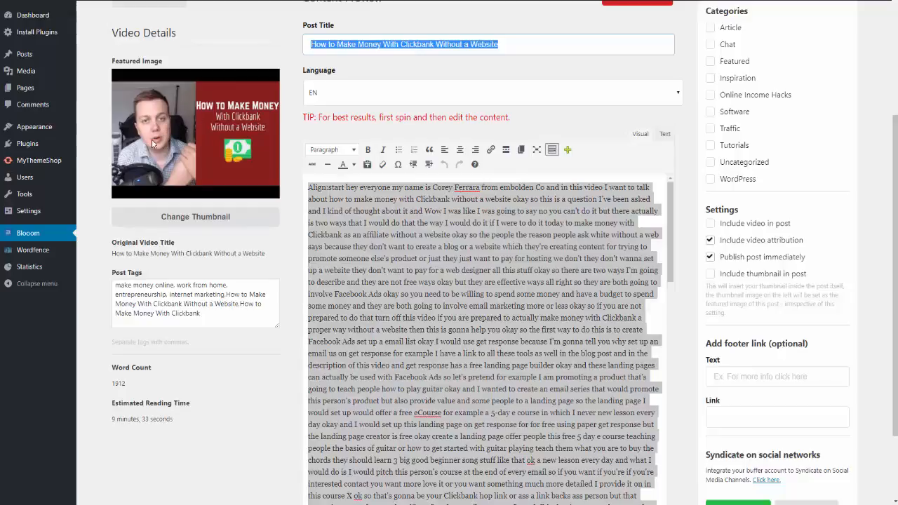
Start changing the post's thumbnail and search the stock images for "make money online".
left_click(207, 223)
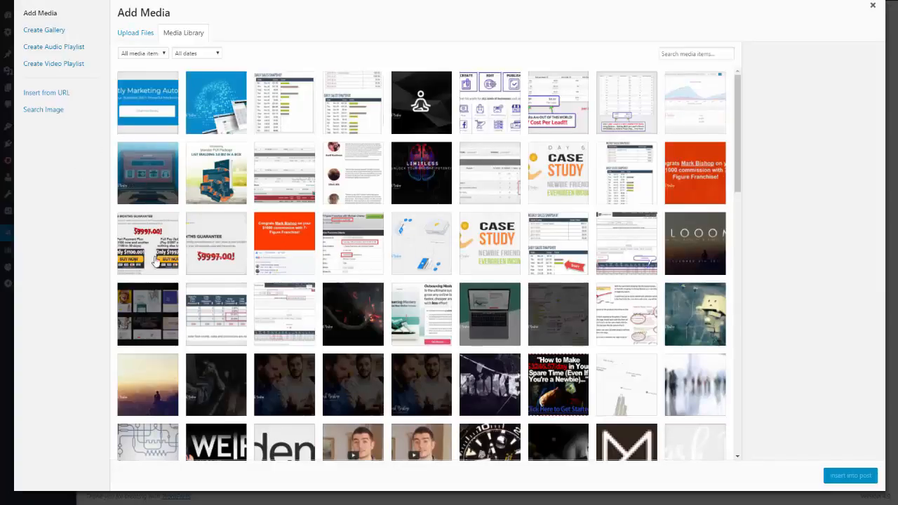
left_click(48, 113)
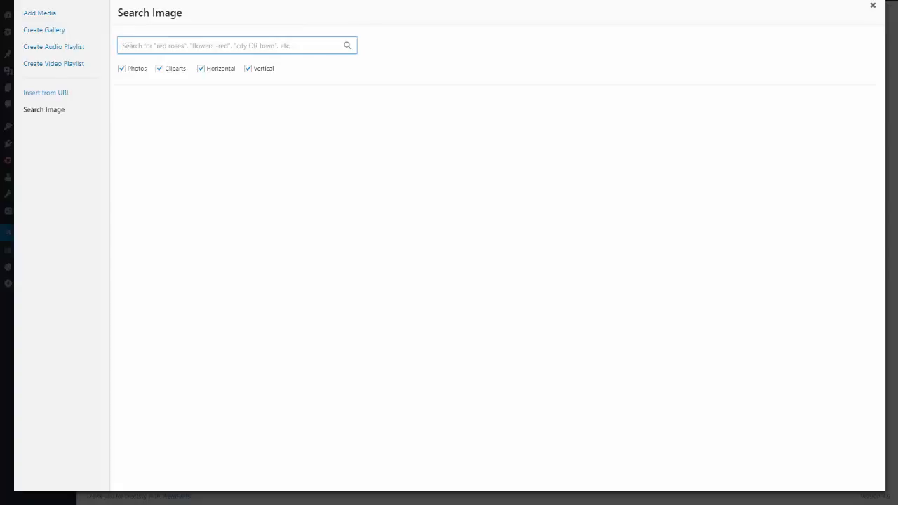
type("make")
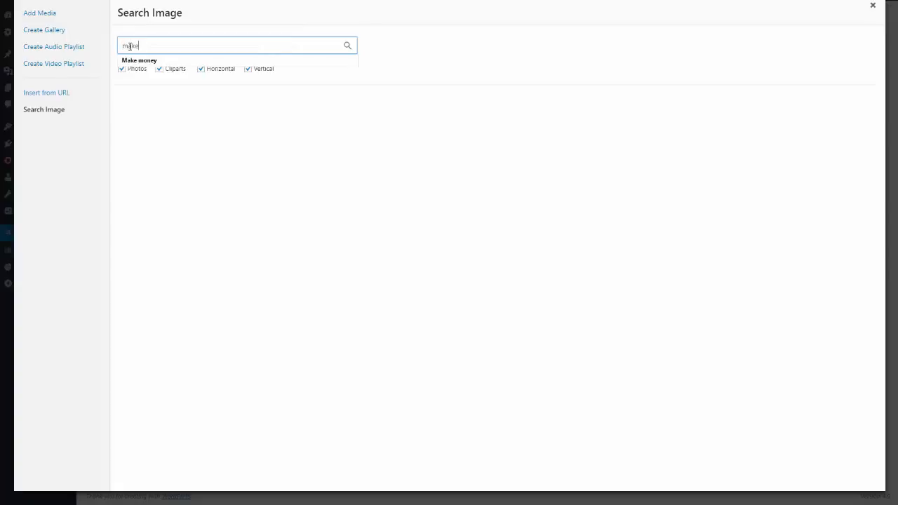
type(" money online")
key("Return")
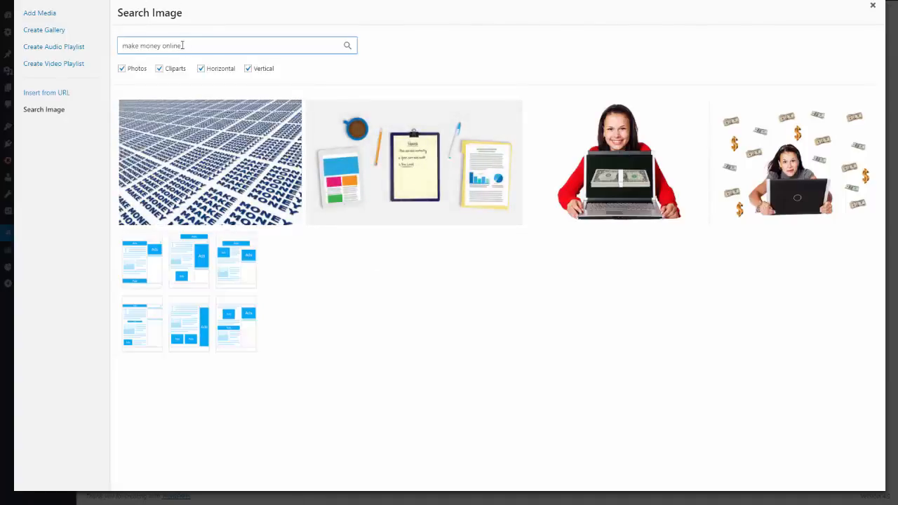
Upload the image blogCB1.jpg to the media library for the thumbnail.
left_click(39, 14)
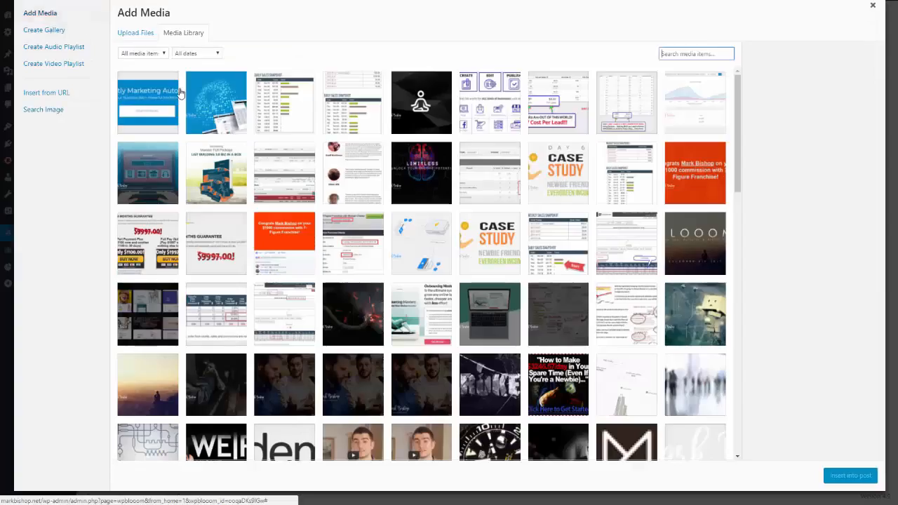
left_click(142, 36)
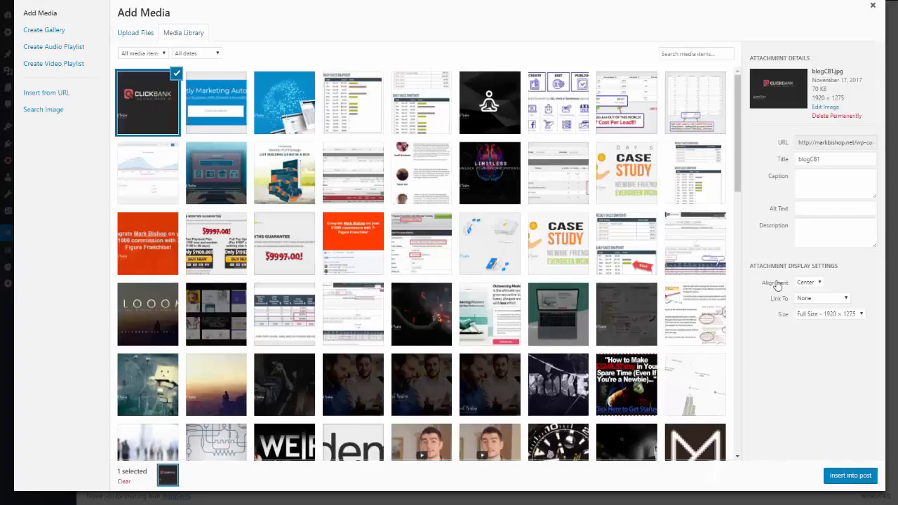
Paste the post title as the image's alt text and description, and insert the image as the post's thumbnail.
right_click(803, 208)
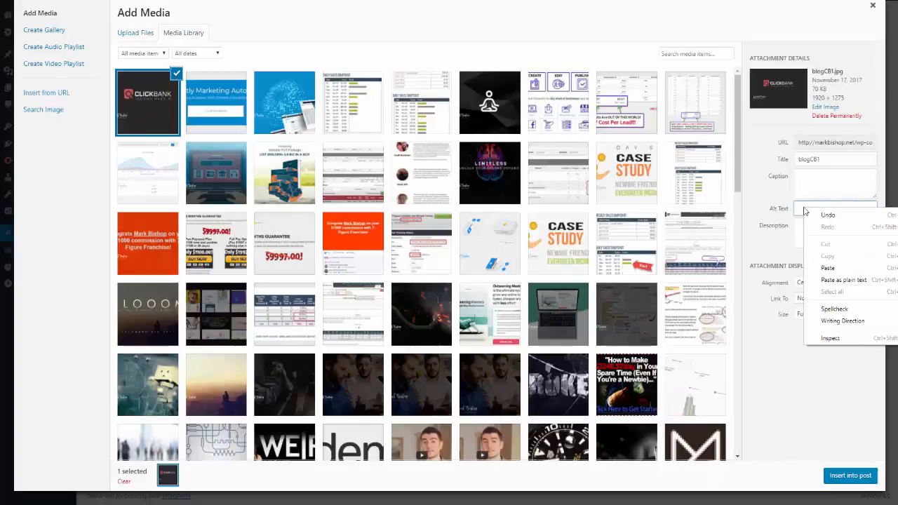
left_click(827, 268)
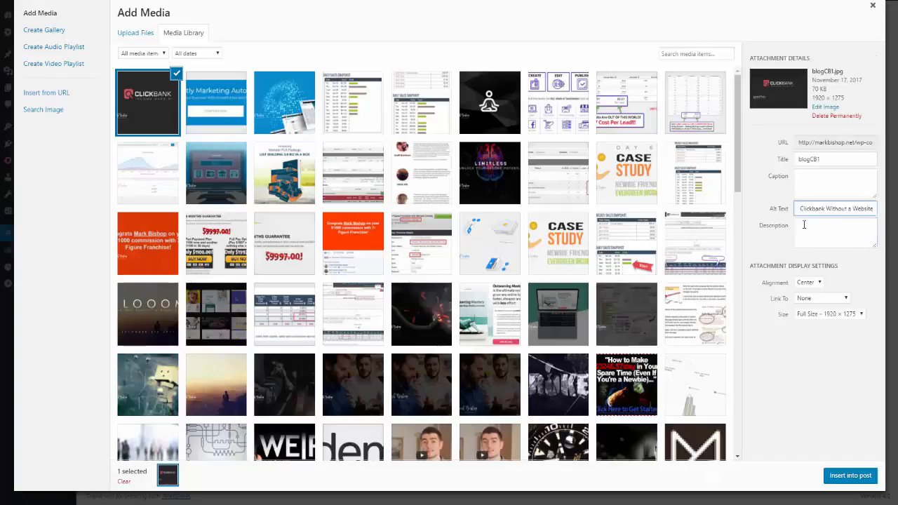
right_click(803, 224)
left_click(829, 284)
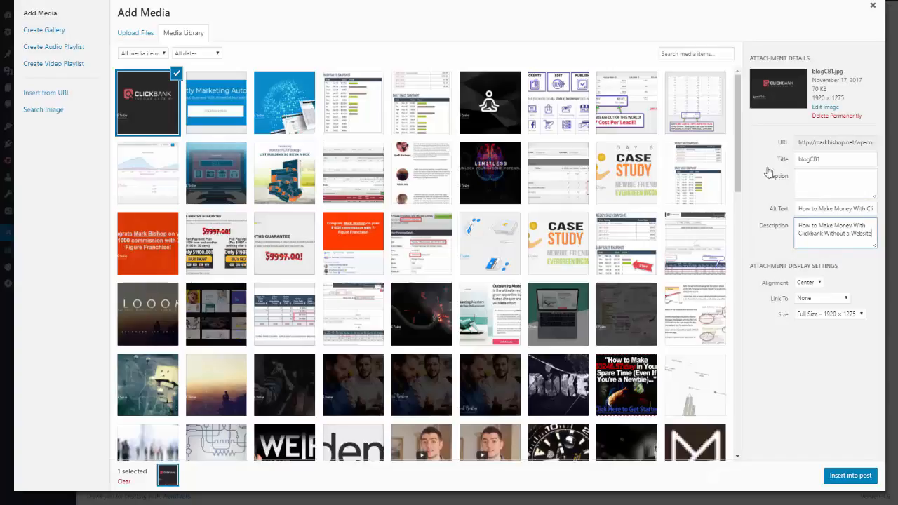
left_click(845, 481)
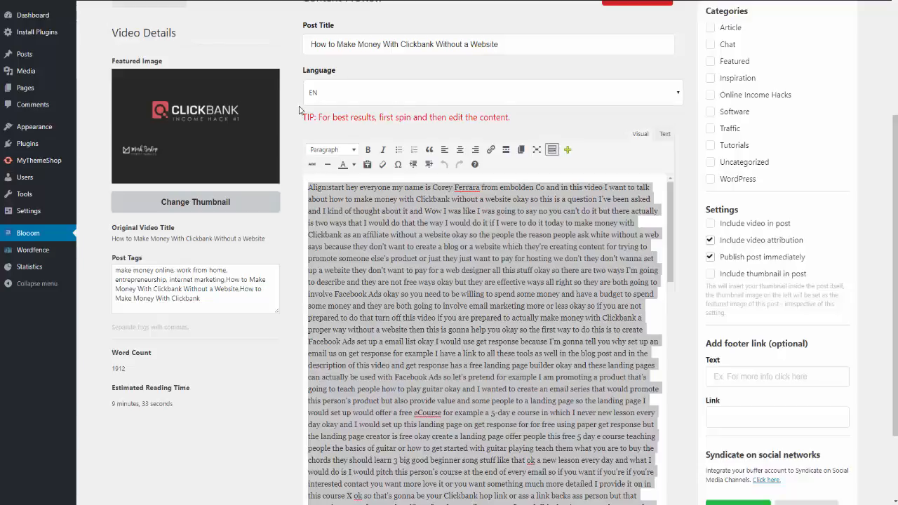
scroll(618, 330, "up", 1)
scroll(618, 329, "up", 2)
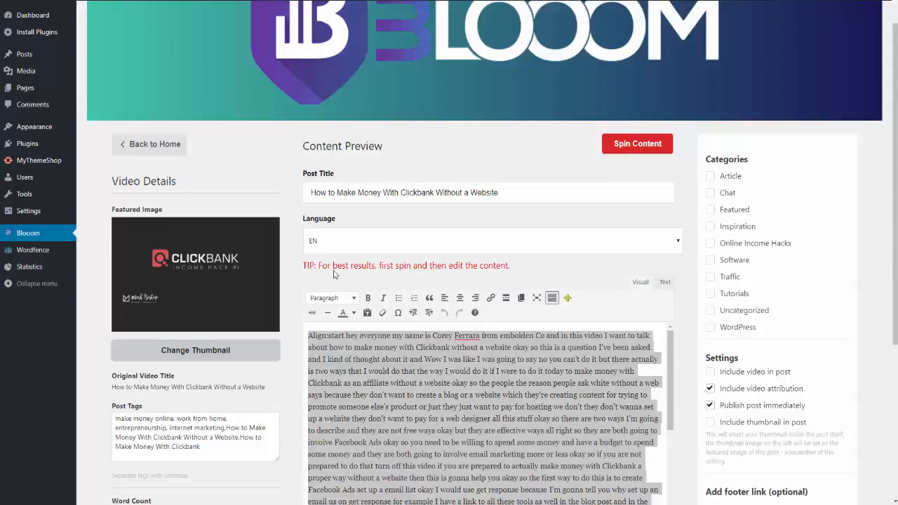
scroll(296, 197, "down", 3)
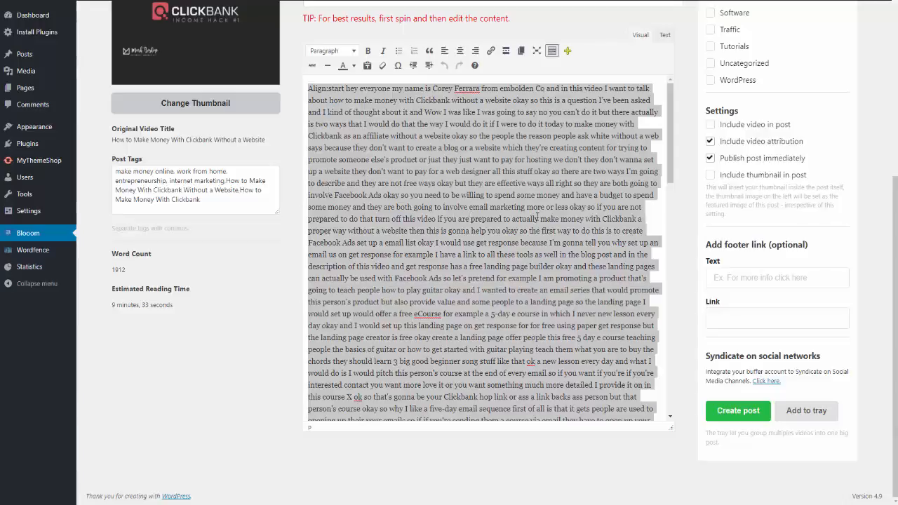
scroll(764, 330, "up", 1)
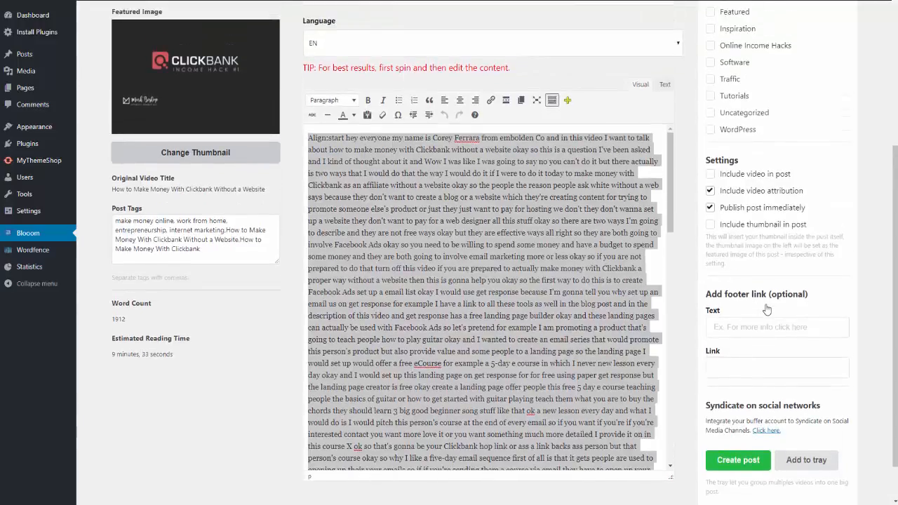
Assign the post to the Article and Online Income Hacks categories and turn off the video attribution.
scroll(738, 242, "up", 2)
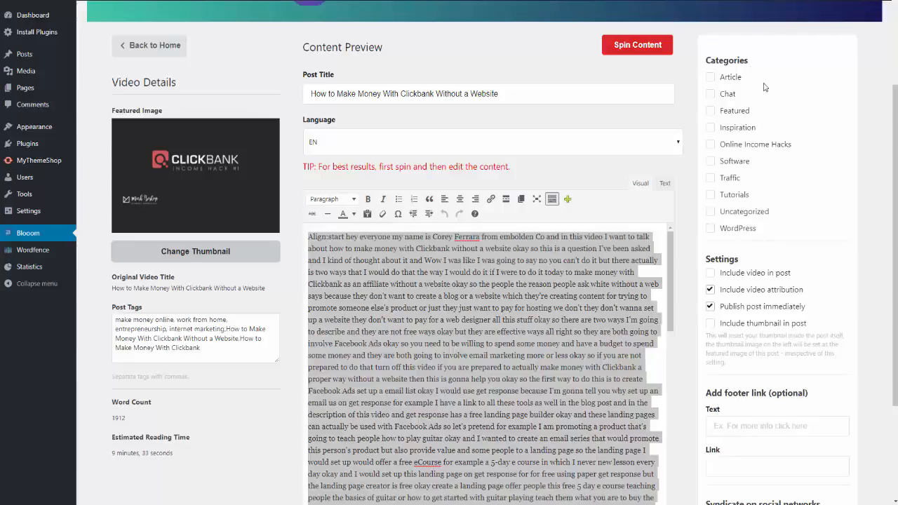
left_click(710, 78)
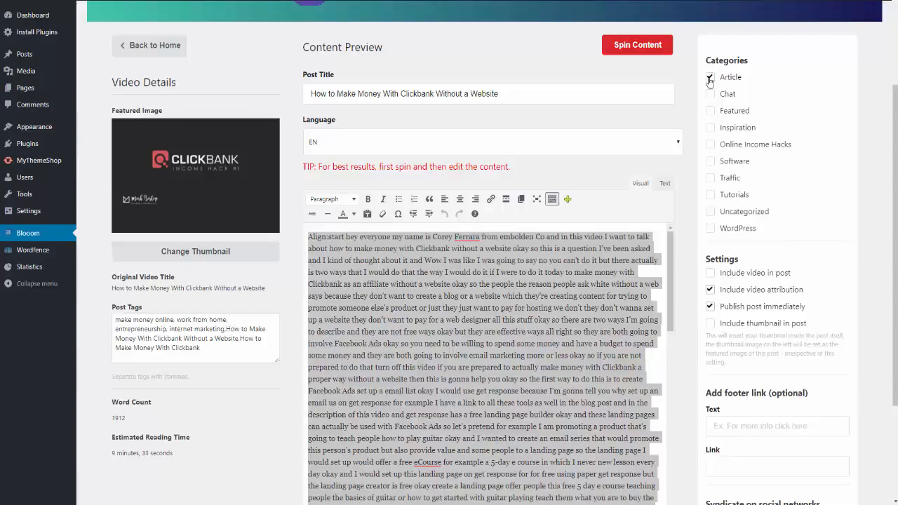
left_click(709, 146)
left_click(709, 290)
left_click(710, 273)
scroll(830, 263, "down", 1)
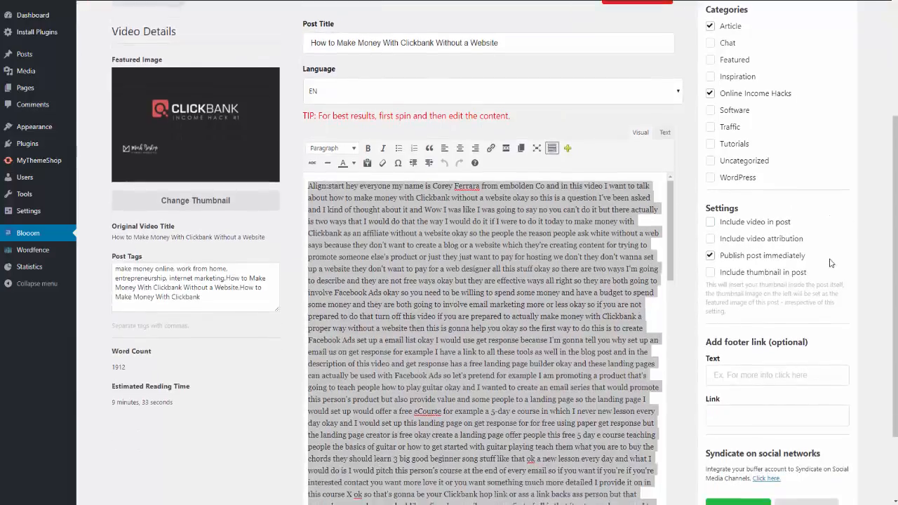
Turn off immediate publishing and create the post.
scroll(830, 263, "down", 1)
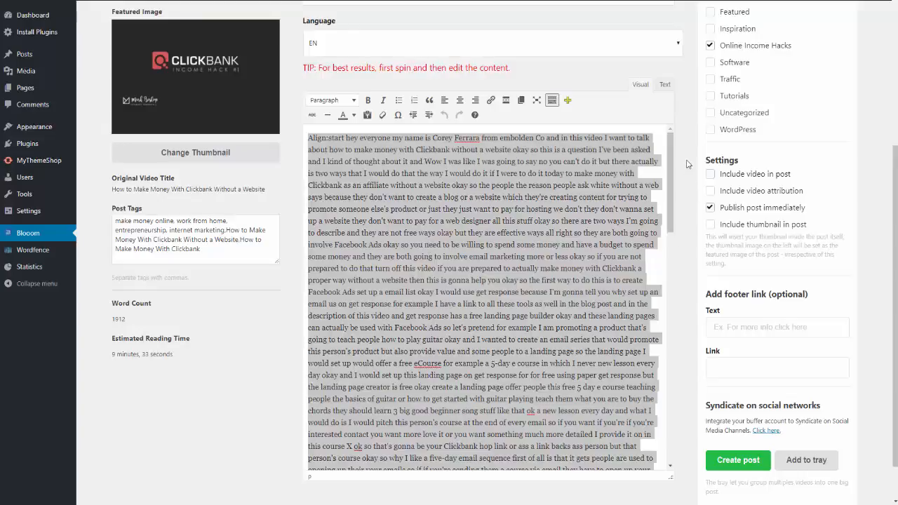
left_click(710, 209)
scroll(729, 363, "down", 1)
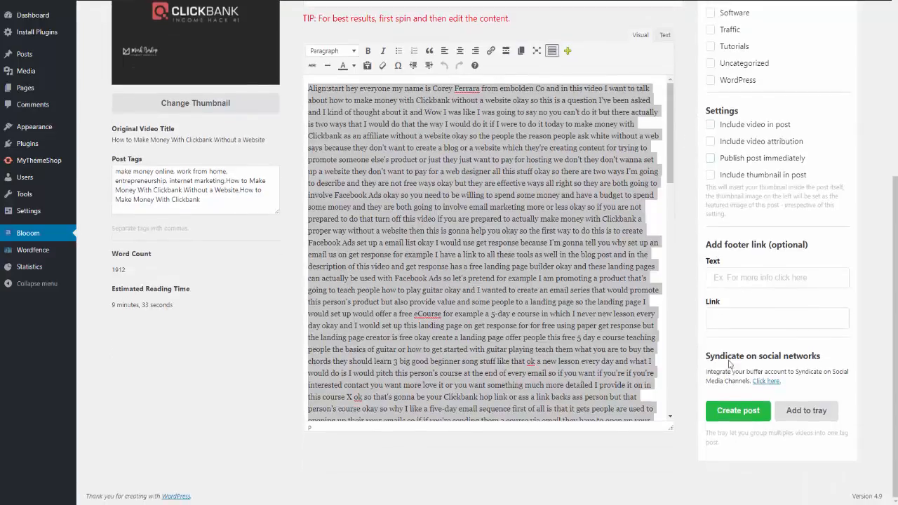
left_click(731, 413)
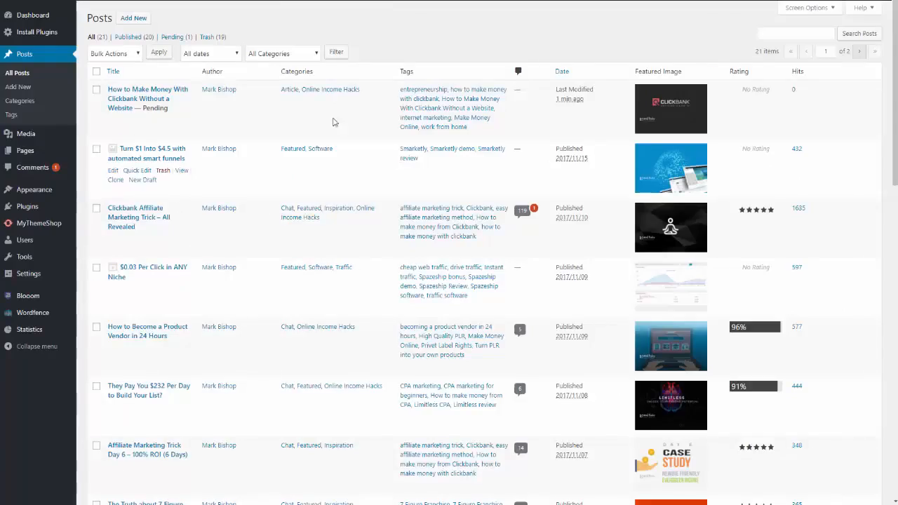
Open the new pending post "How to Make Money With Clickbank Without a Website" and preview its page through to the related posts.
mouse_move(179, 115)
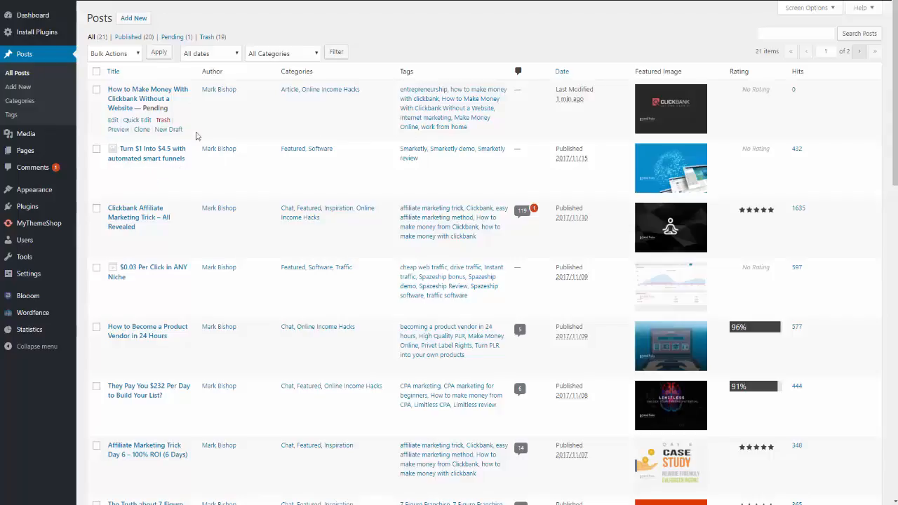
left_click(163, 93)
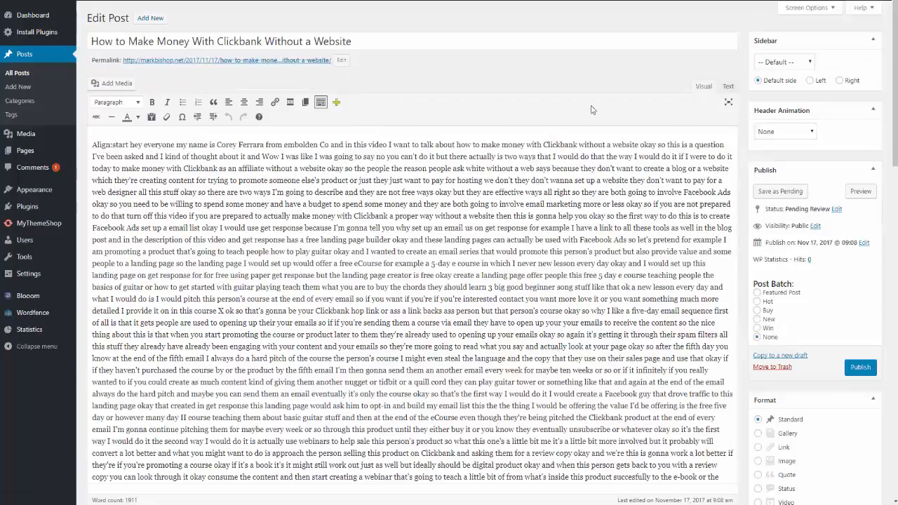
left_click(775, 192)
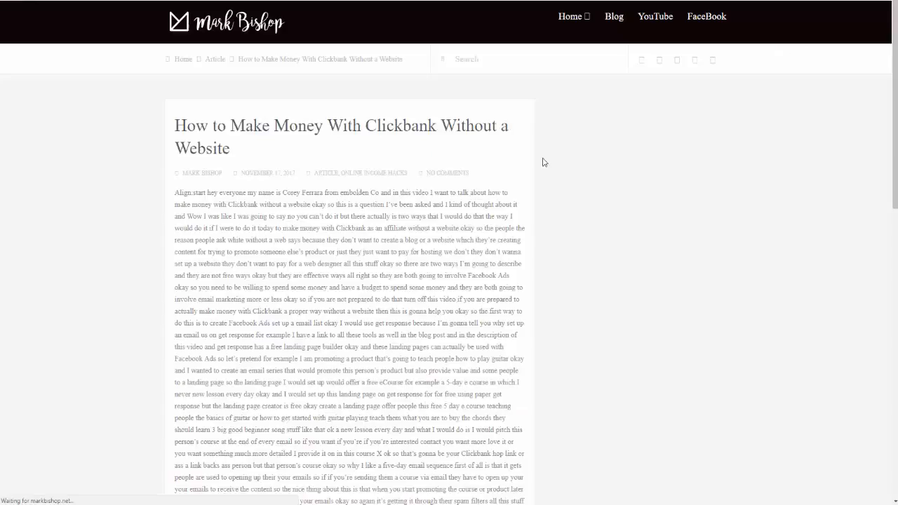
scroll(324, 274, "down", 8)
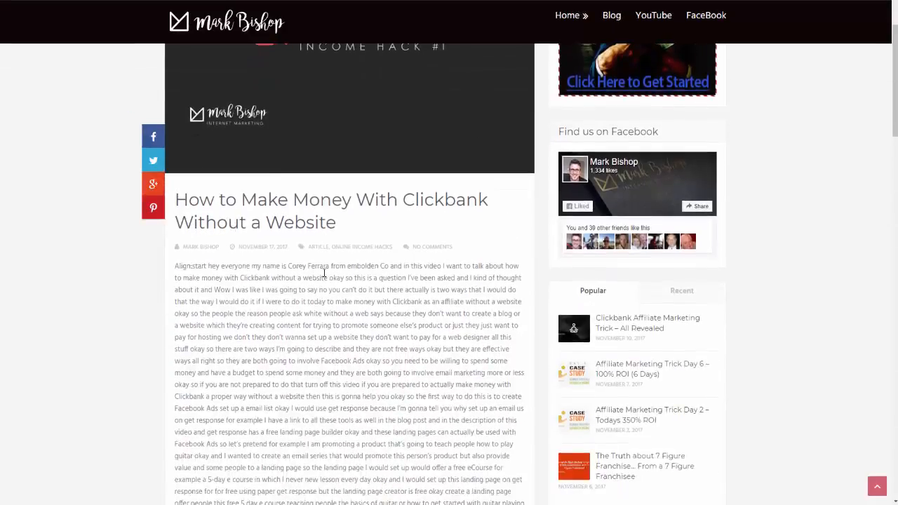
scroll(324, 273, "down", 15)
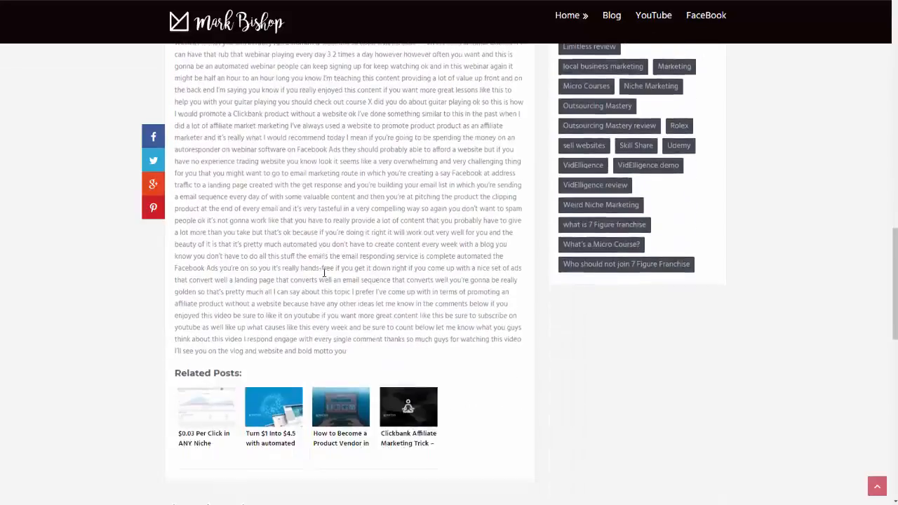
scroll(473, 242, "down", 4)
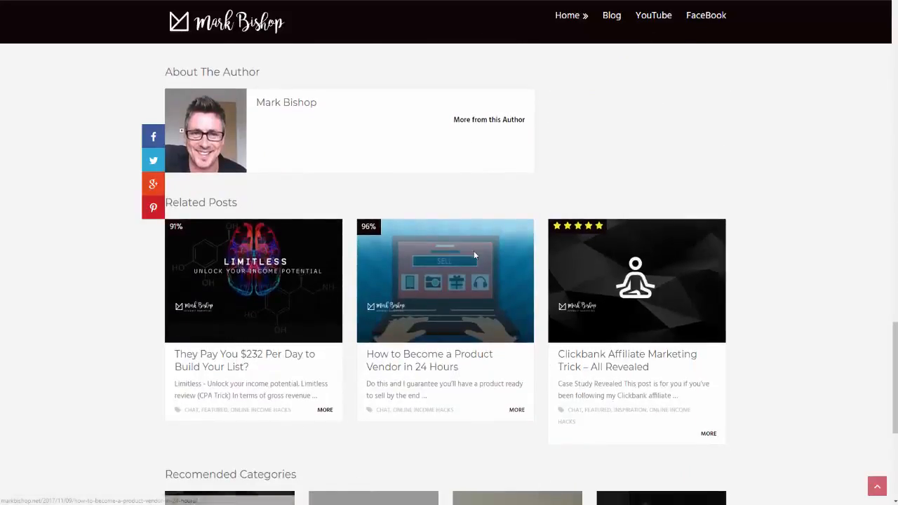
scroll(474, 250, "up", 8)
scroll(474, 250, "up", 10)
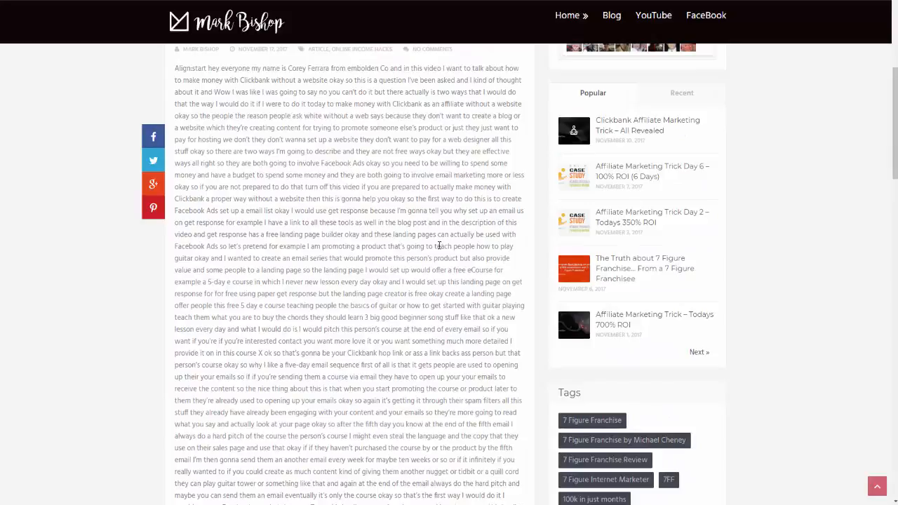
scroll(316, 143, "up", 3)
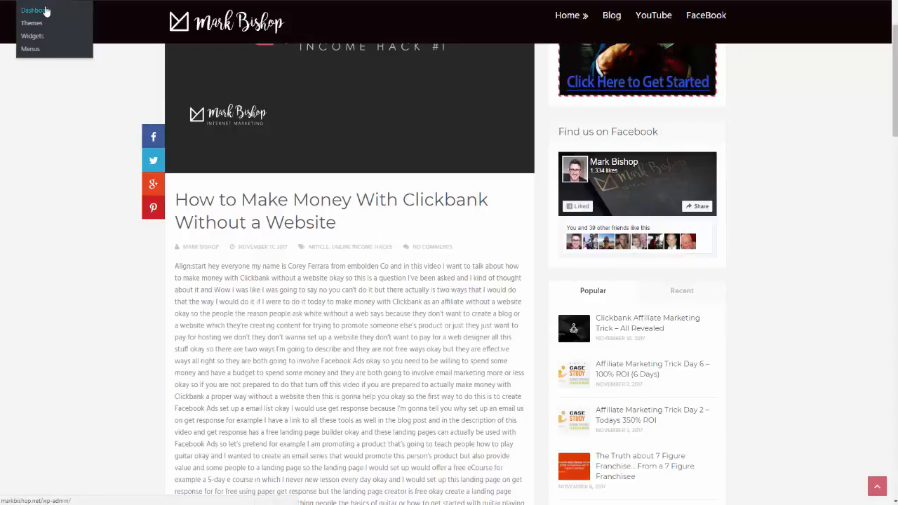
Return to the admin list of all posts, open the pending Clickbank post for editing and look through its transcript text.
left_click(61, 10)
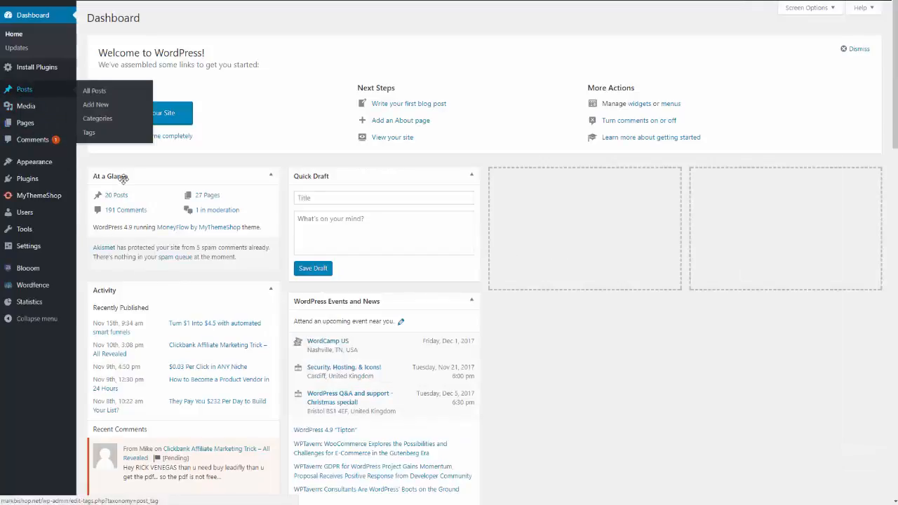
left_click(100, 97)
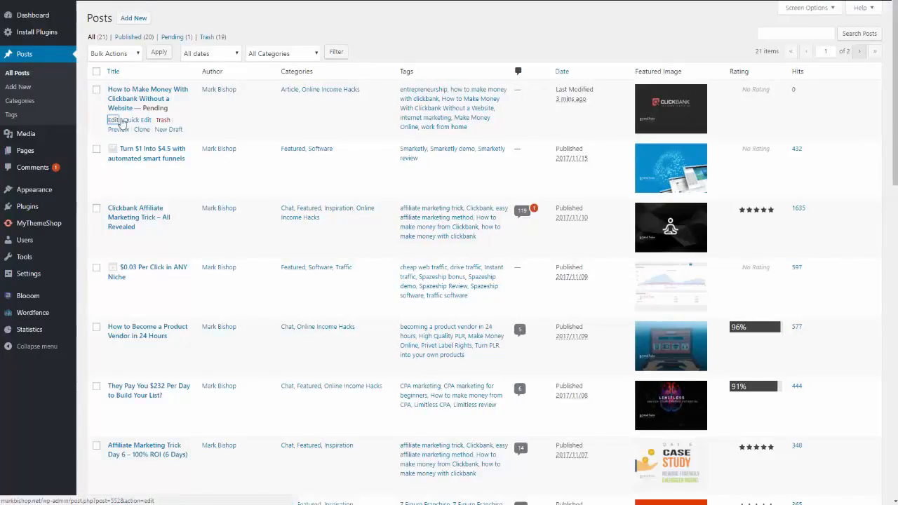
left_click(113, 119)
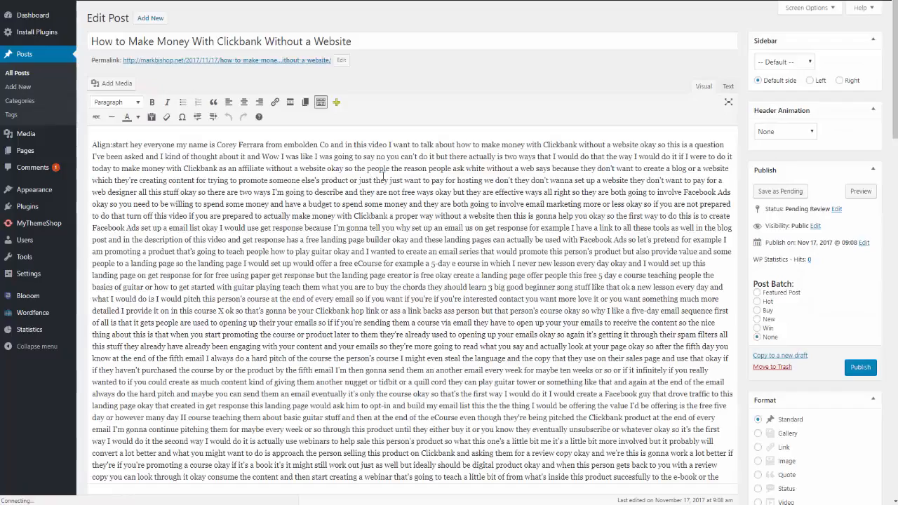
scroll(336, 264, "down", 3)
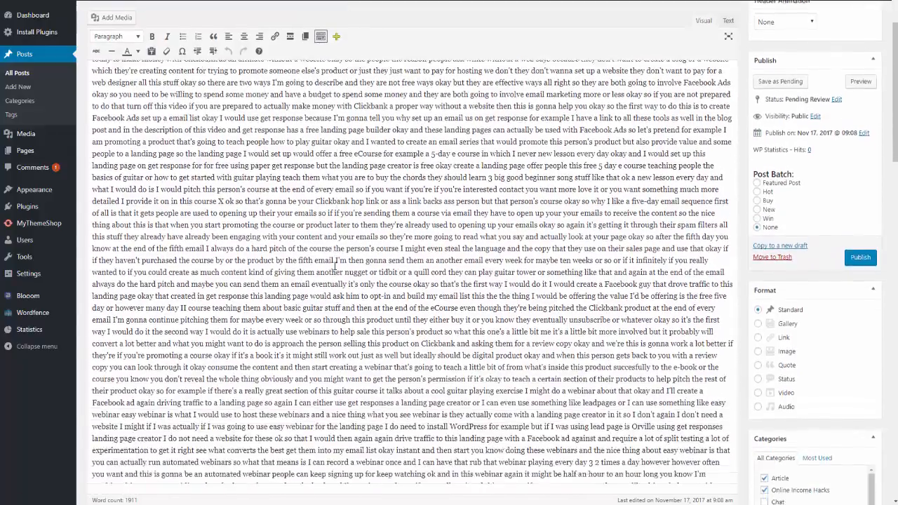
scroll(484, 337, "up", 2)
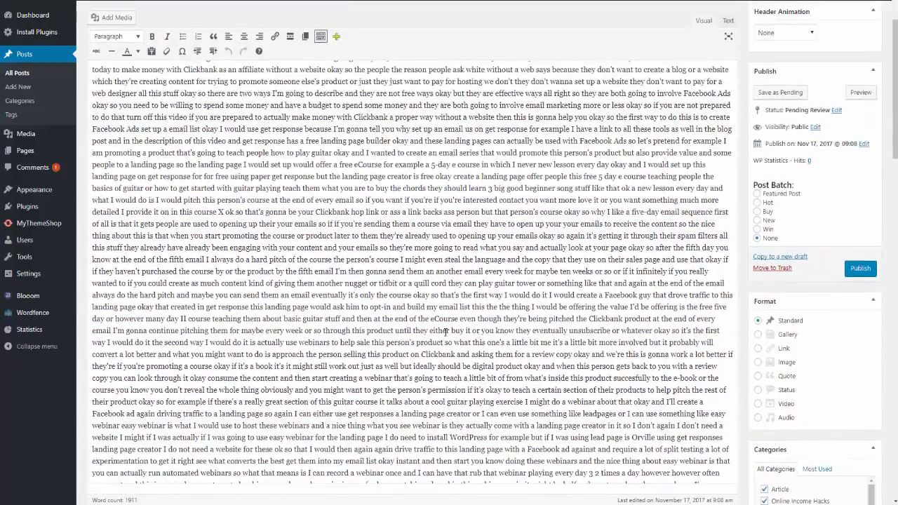
scroll(492, 303, "up", 1)
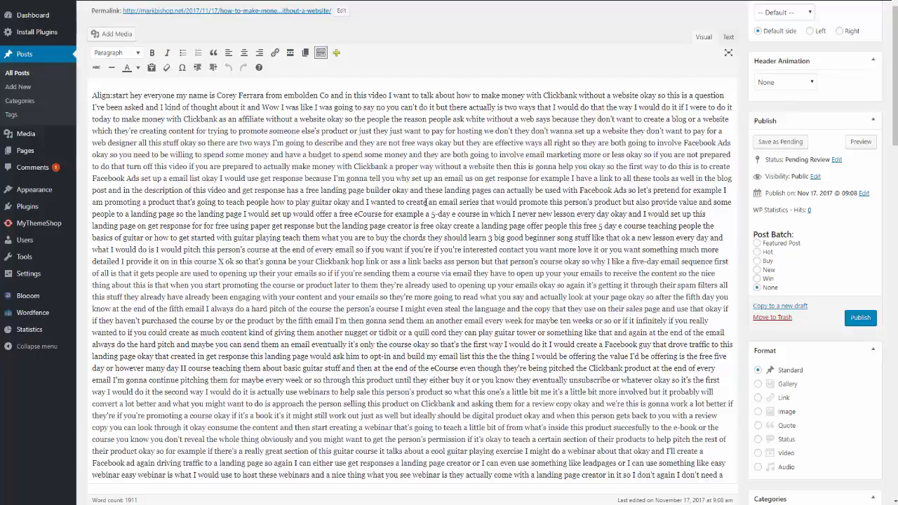
scroll(319, 261, "down", 1)
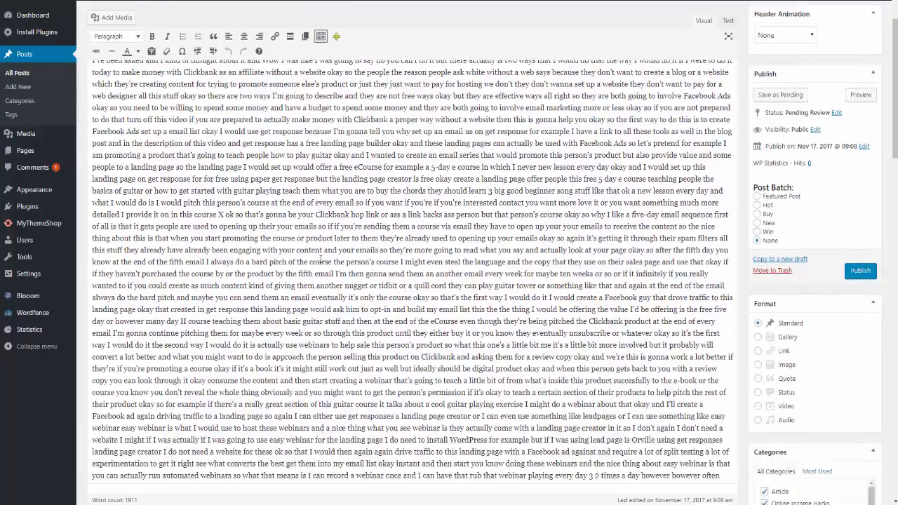
scroll(344, 283, "down", 5)
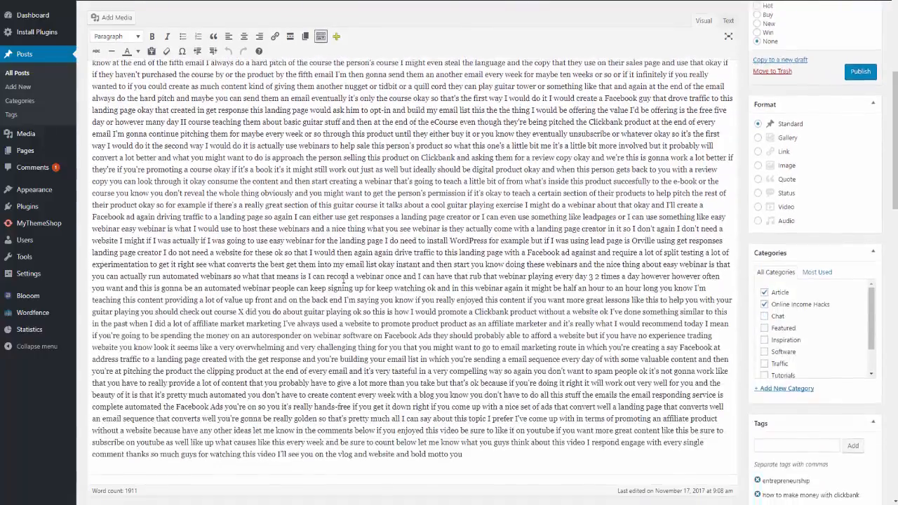
scroll(412, 285, "up", 7)
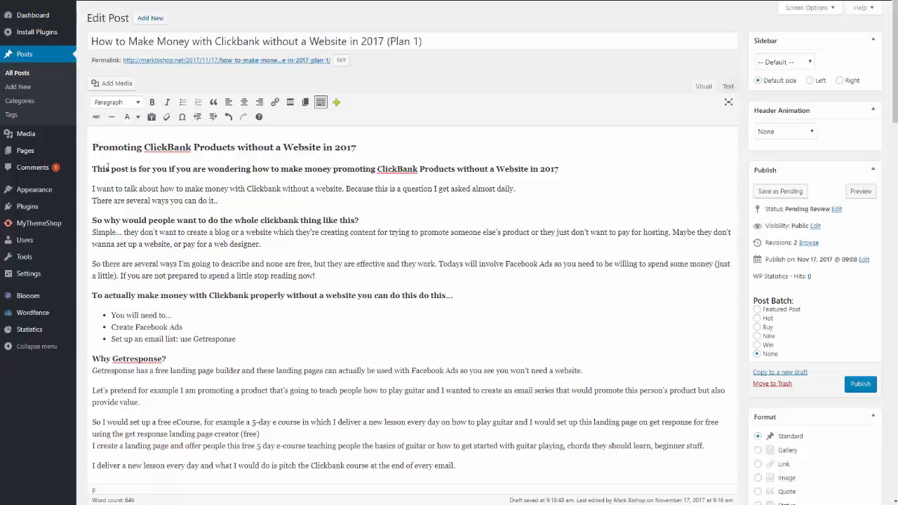
Set the rewritten post's Post Batch to Hot and publish the post.
scroll(265, 152, "down", 2)
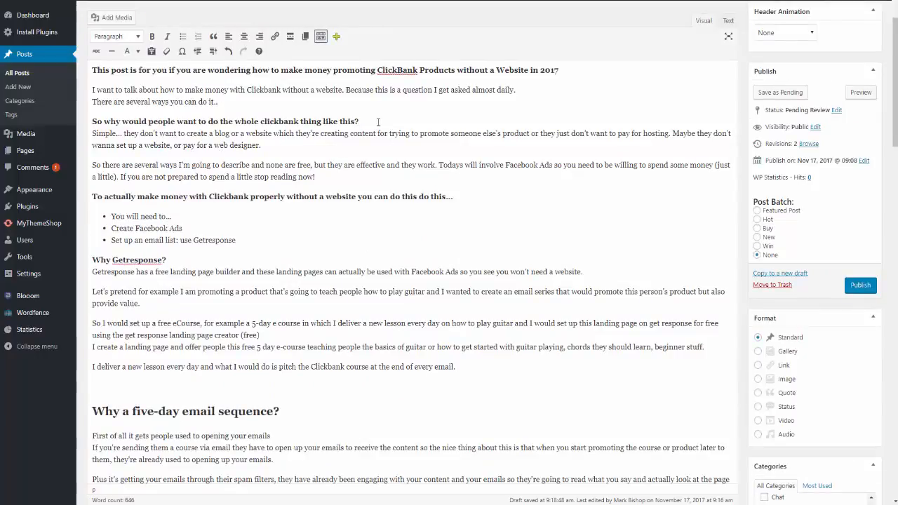
scroll(338, 281, "down", 4)
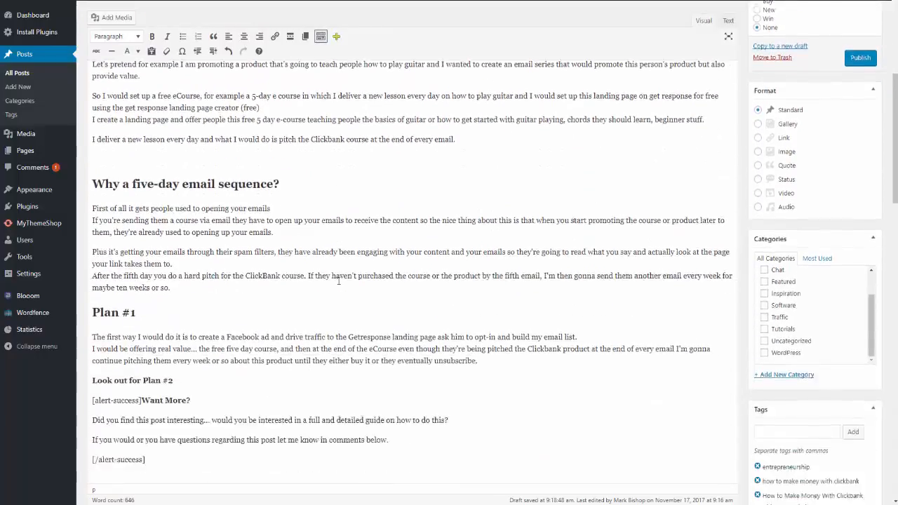
scroll(339, 281, "down", 5)
scroll(491, 265, "up", 5)
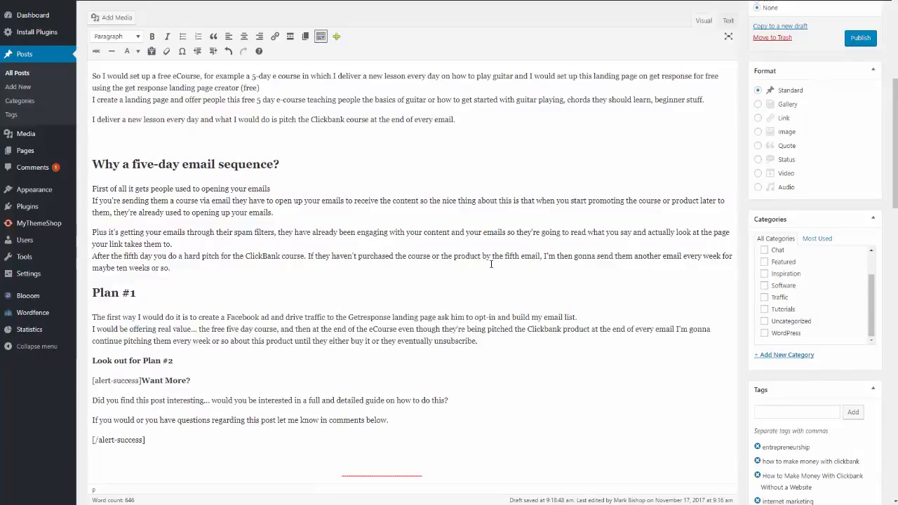
scroll(647, 307, "down", 4)
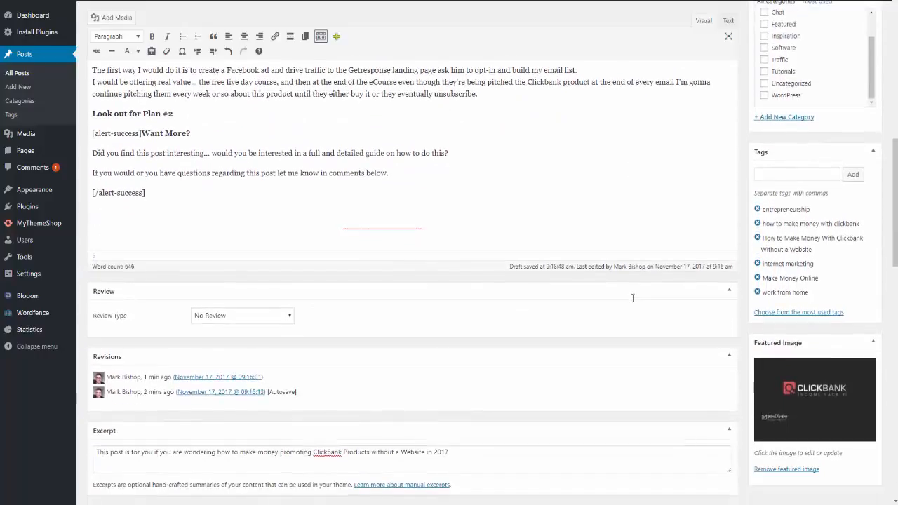
scroll(632, 298, "down", 2)
scroll(651, 286, "up", 6)
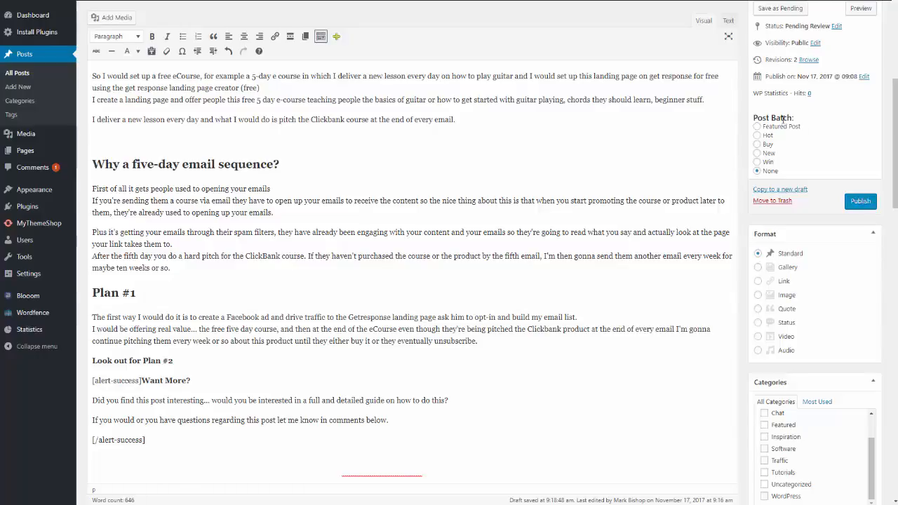
left_click(758, 136)
left_click(860, 202)
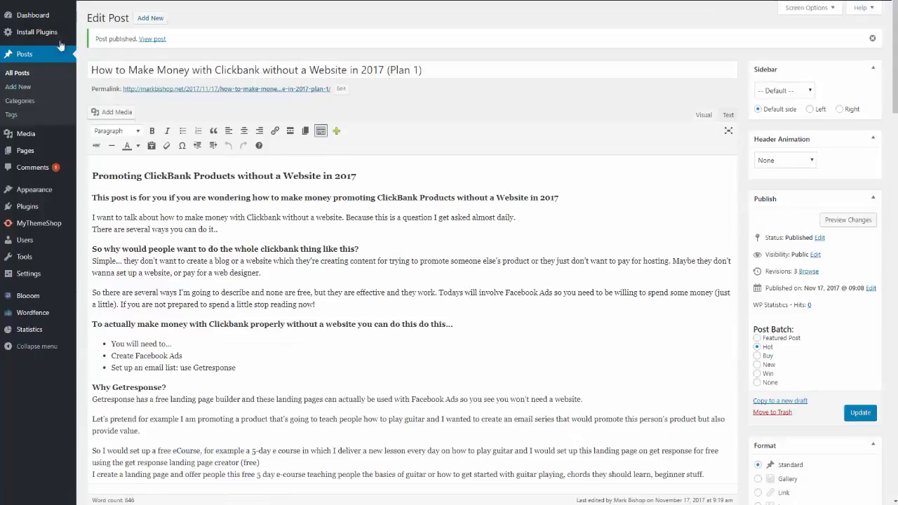
View the published post's page, checking the layout of its headings, list and Want More box, and return to the WordPress dashboard.
left_click(158, 39)
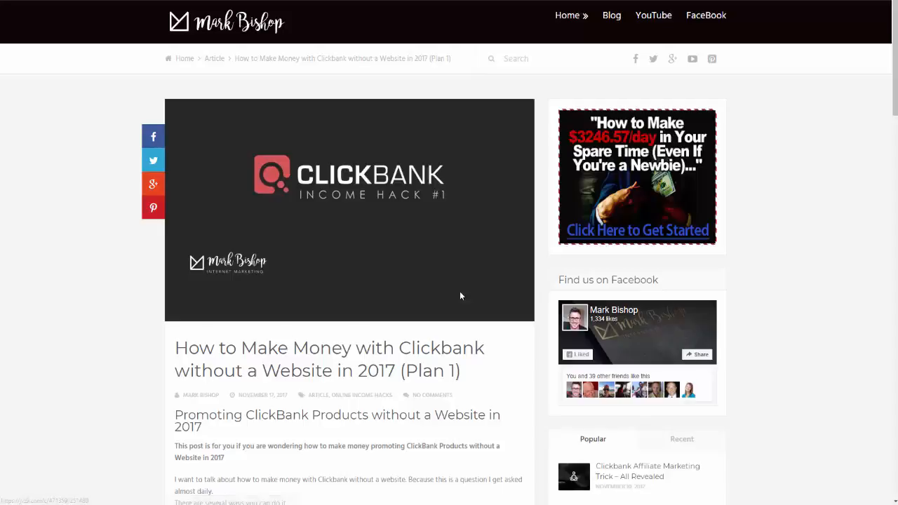
scroll(478, 171, "down", 5)
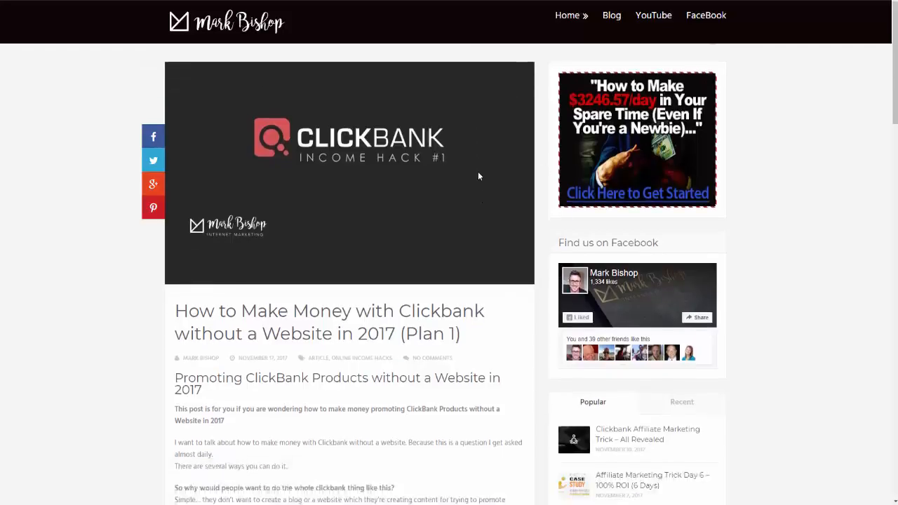
scroll(339, 173, "down", 9)
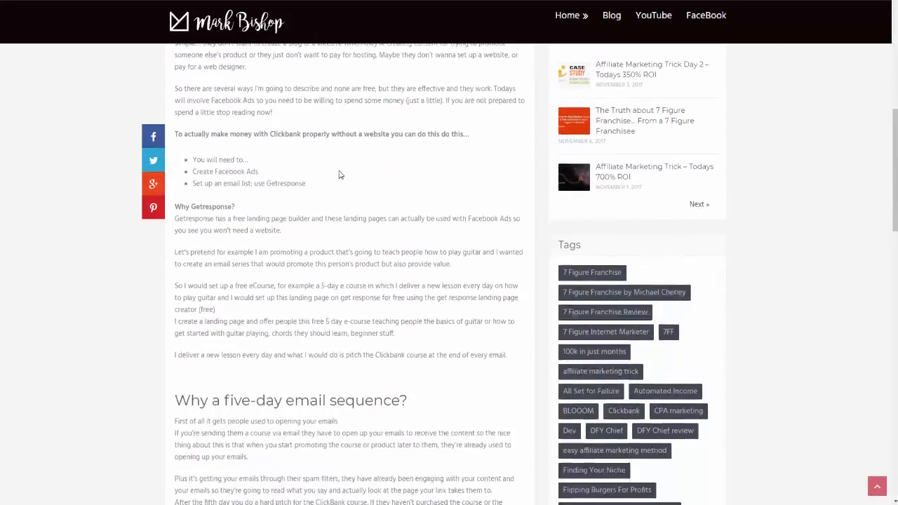
scroll(339, 174, "up", 7)
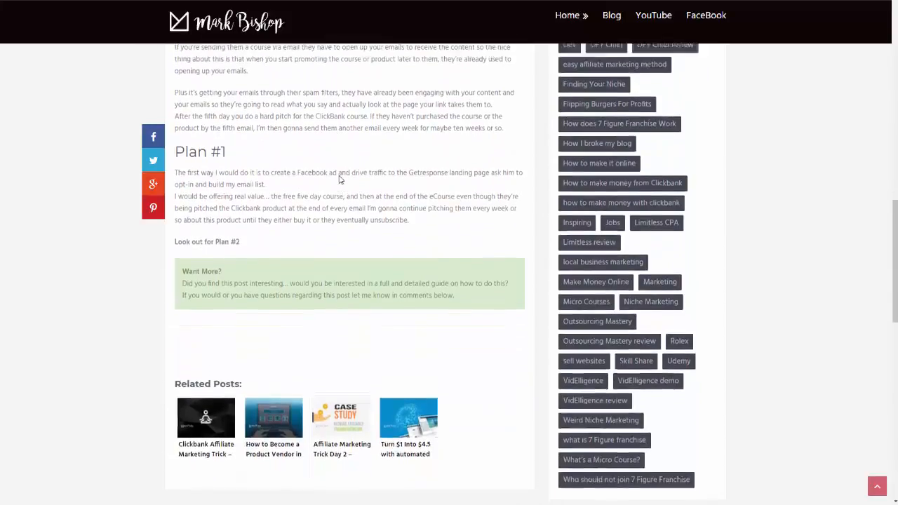
scroll(405, 214, "up", 1)
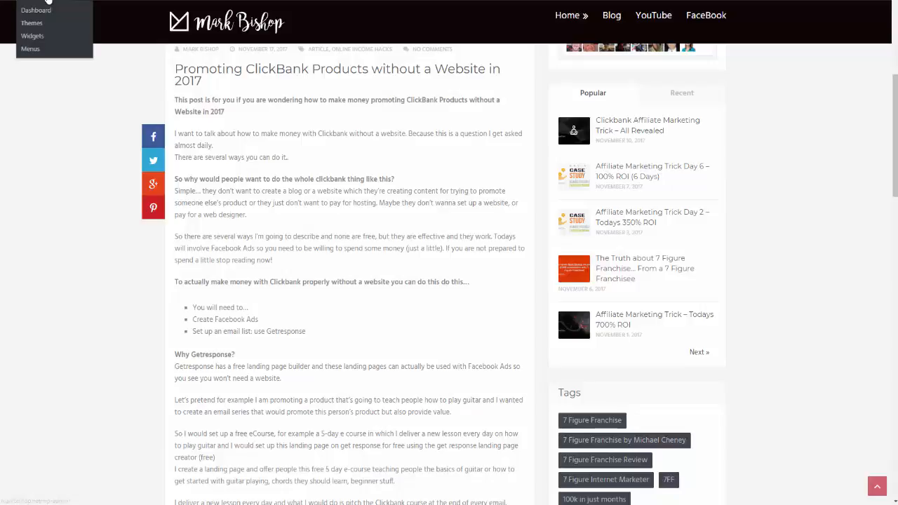
left_click(39, 12)
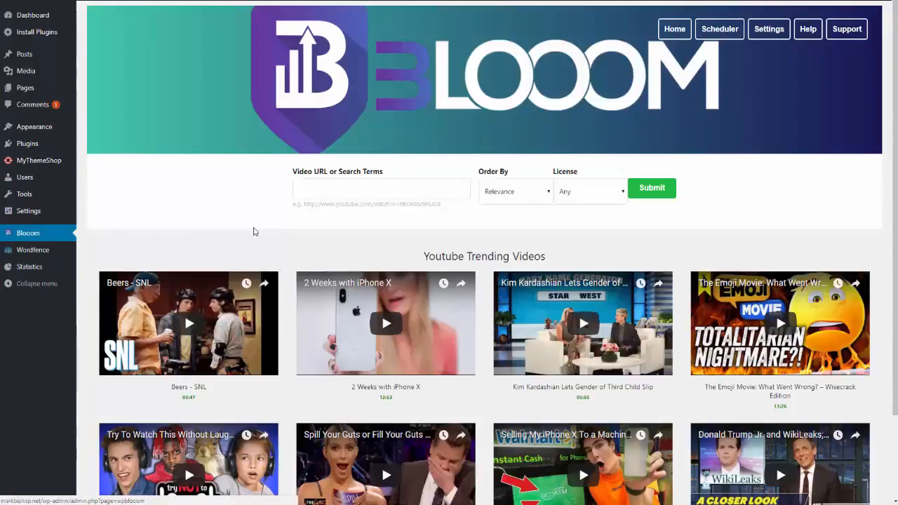
Open the Blooom settings and review the YouTube, Youzign, Dropmock and Buffer integrations down to the word-to-link replacement table.
left_click(768, 31)
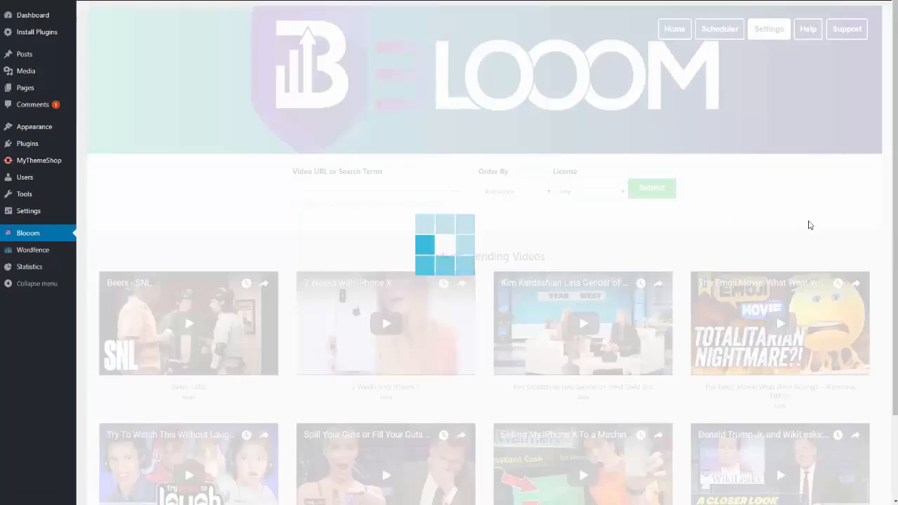
scroll(748, 277, "down", 2)
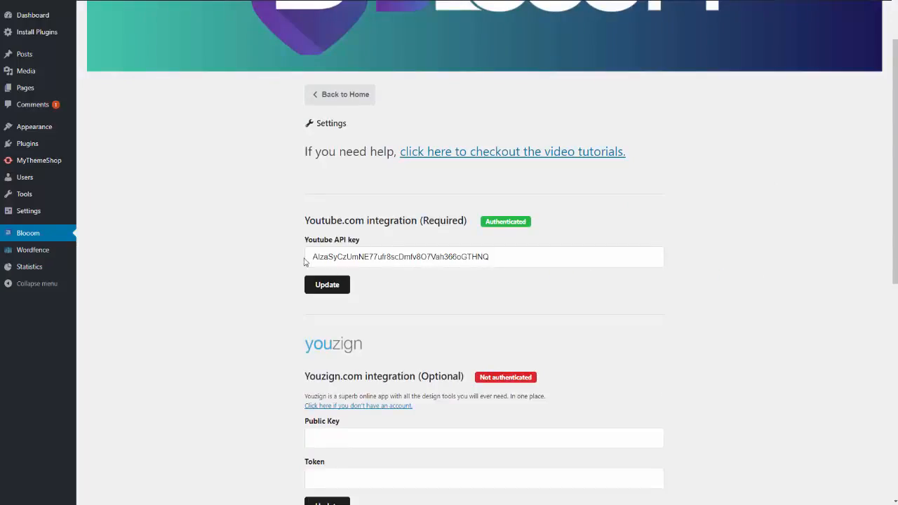
scroll(304, 261, "down", 5)
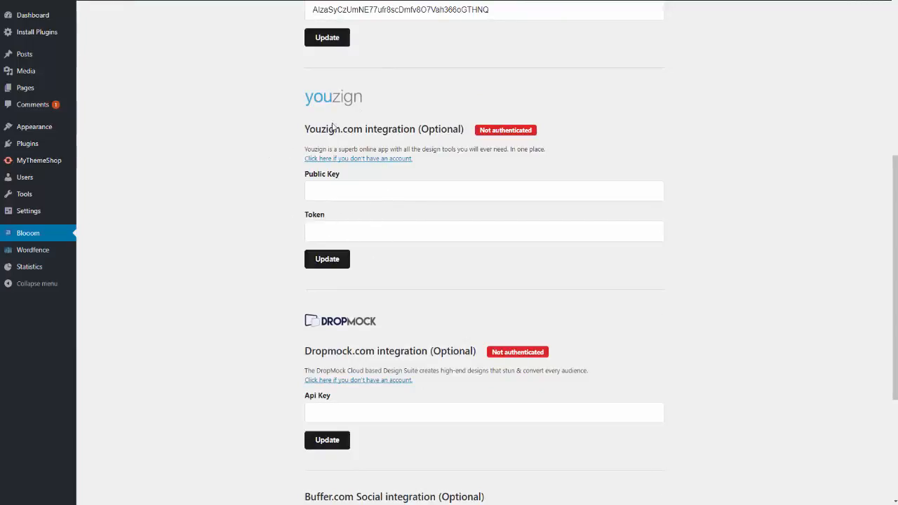
scroll(380, 284, "down", 3)
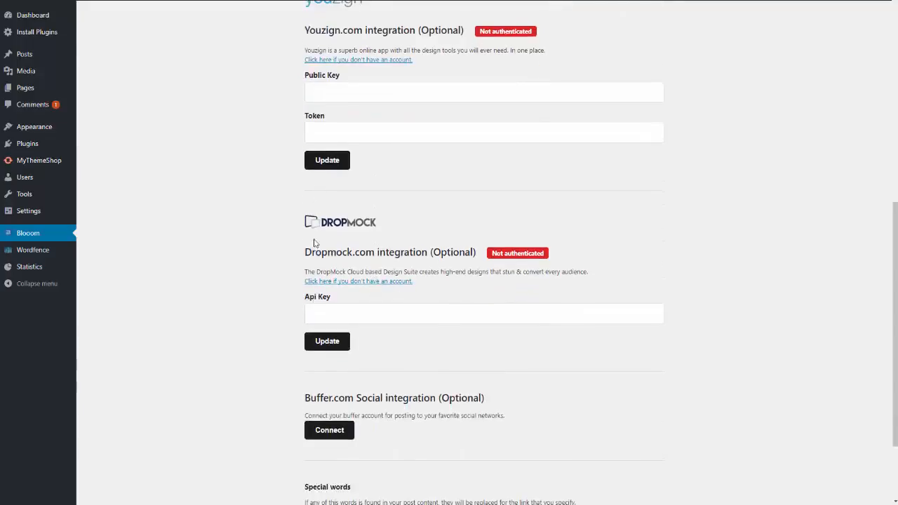
scroll(337, 317, "down", 3)
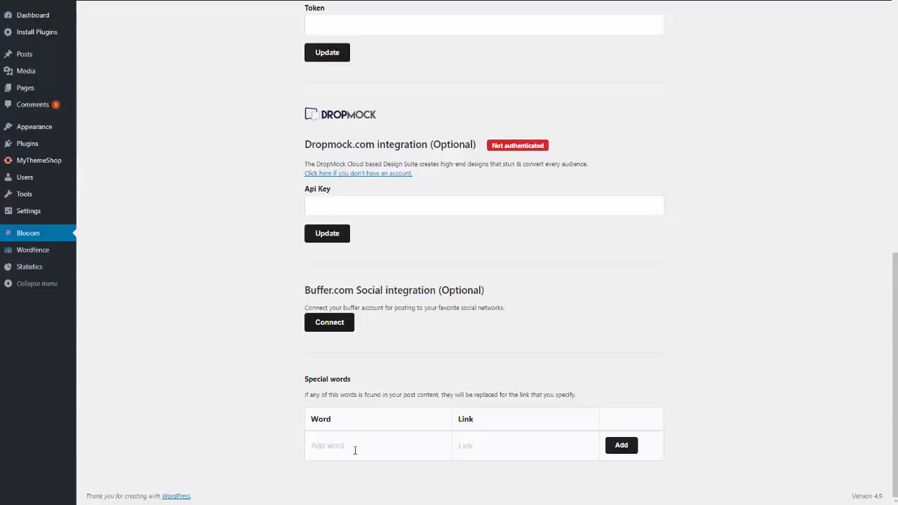
left_click(354, 450)
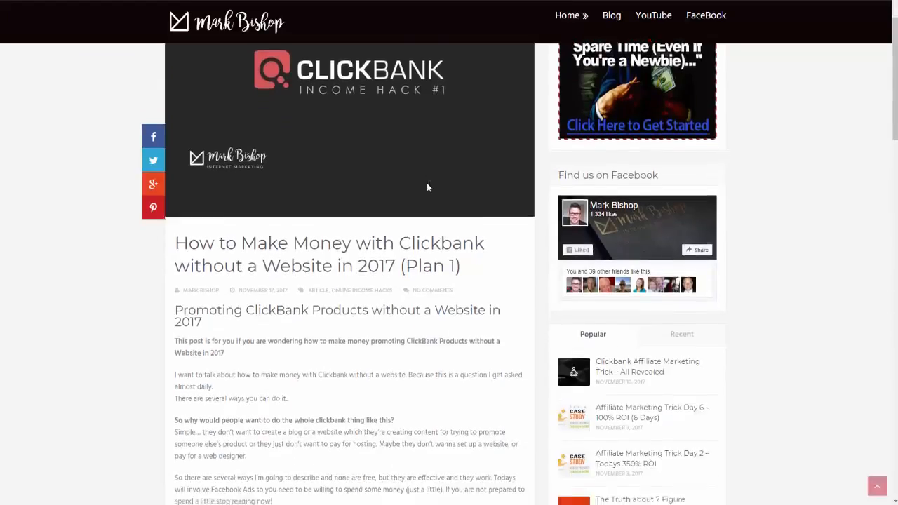
Look through the published Clickbank post and copy its full text, from the title to the end of the Want More box.
scroll(428, 203, "down", 15)
scroll(428, 214, "down", 3)
scroll(429, 214, "up", 7)
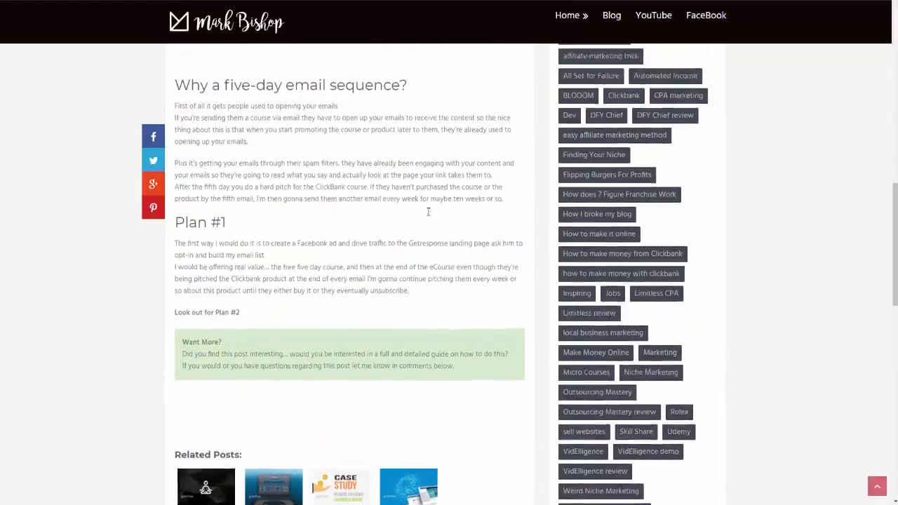
scroll(428, 215, "up", 5)
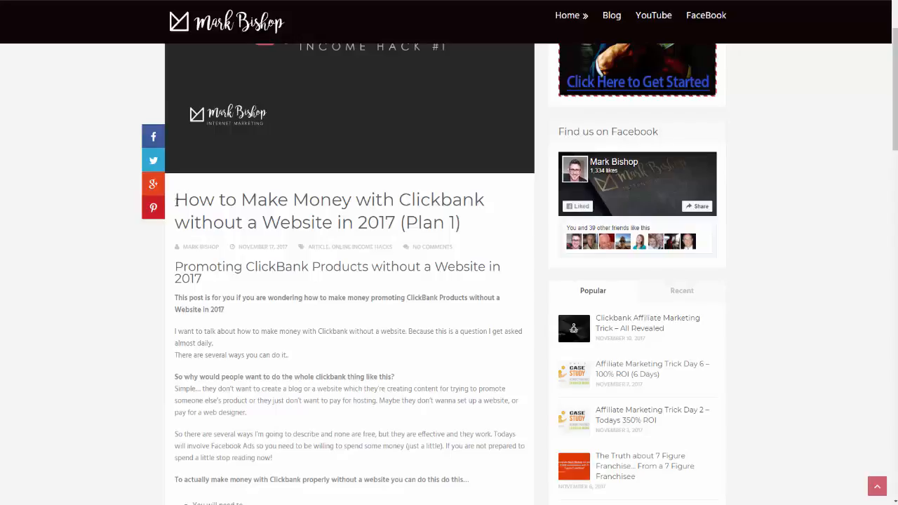
left_click_drag(175, 201, 421, 502)
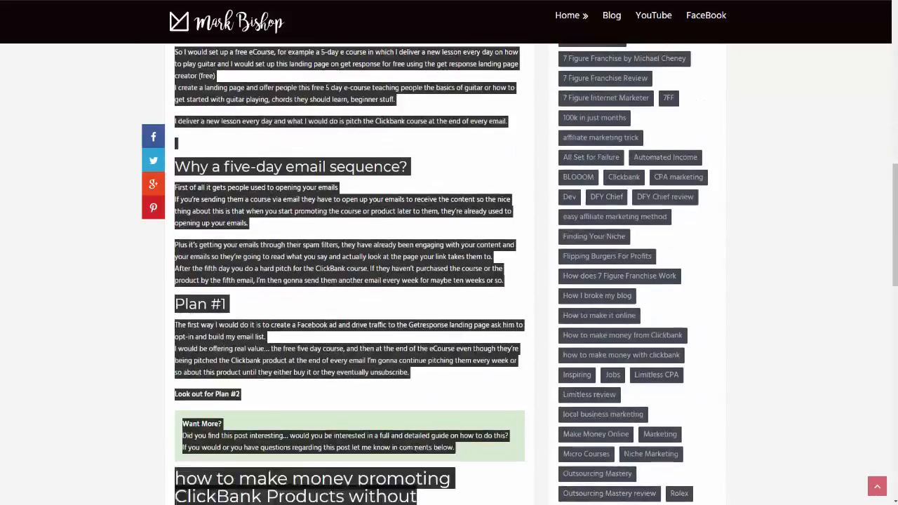
left_click_drag(414, 446, 357, 451)
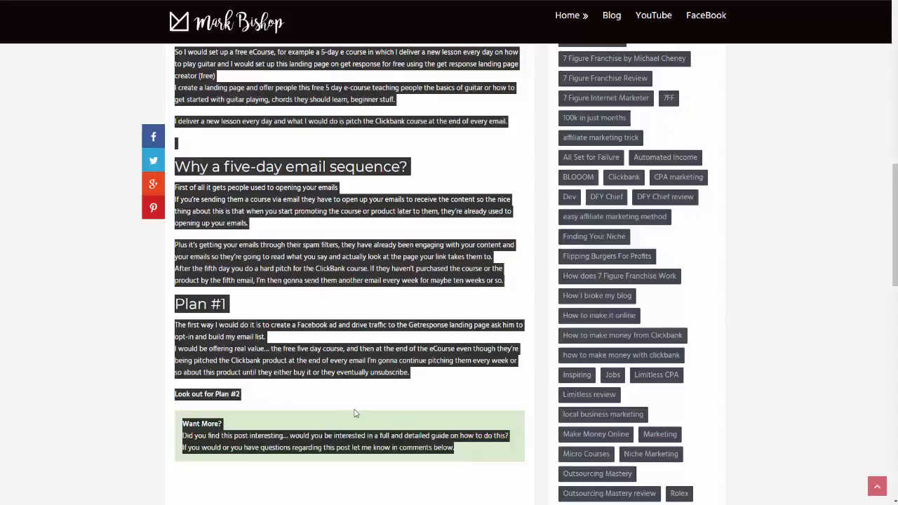
right_click(311, 359)
left_click(336, 365)
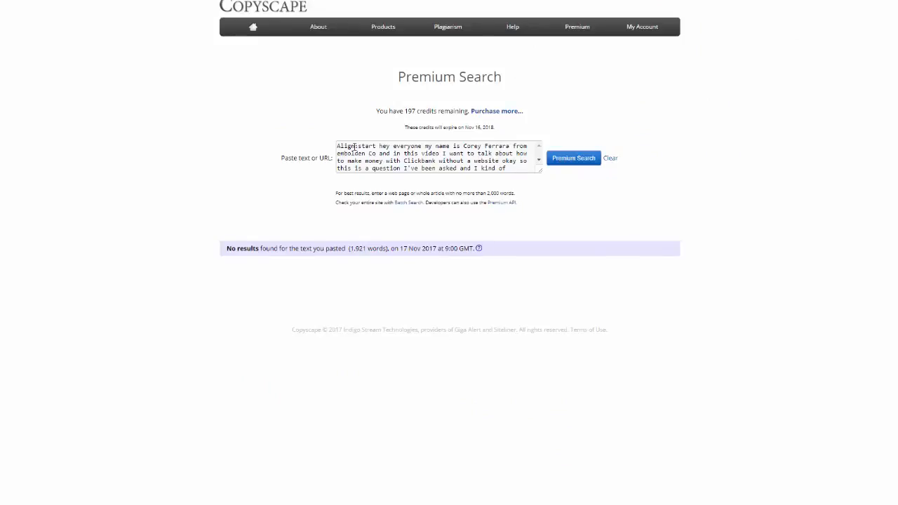
In Copyscape, replace the old transcript in the Premium Search text with the copied post and run the plagiarism search.
key("ctrl+a")
right_click(356, 150)
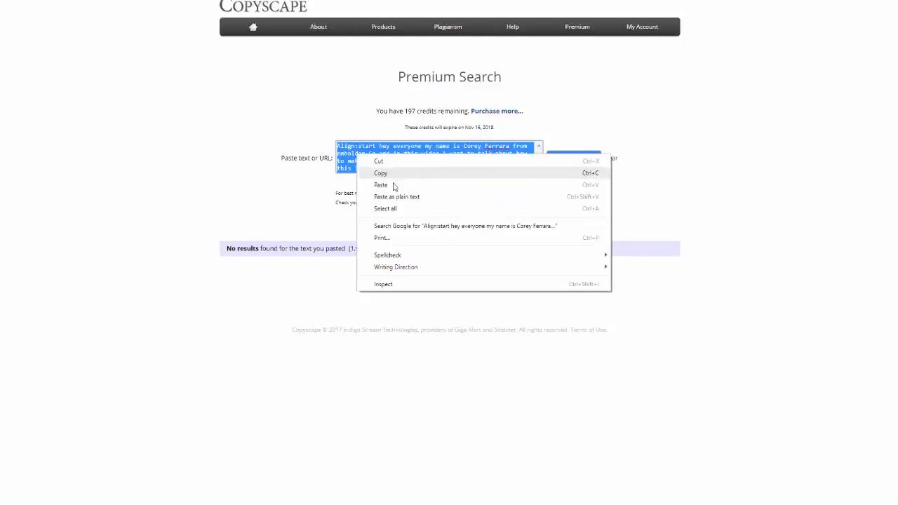
left_click(394, 186)
left_click(571, 164)
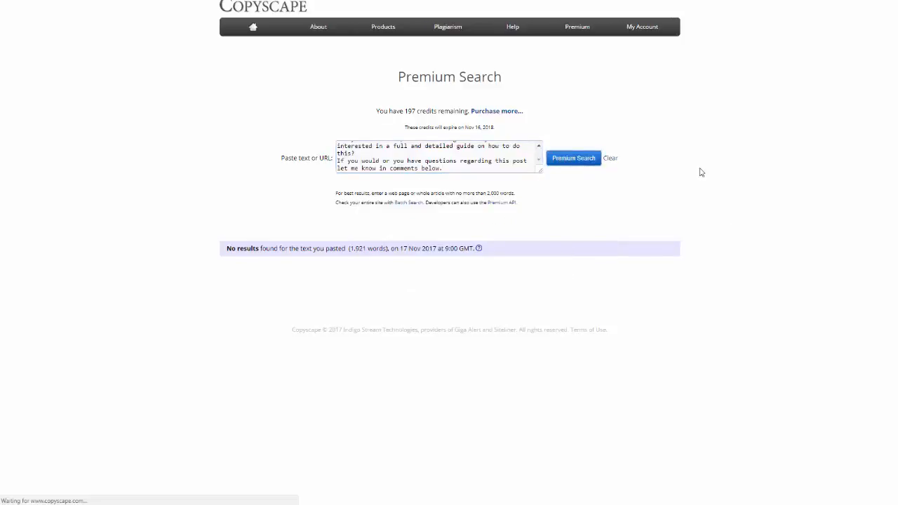